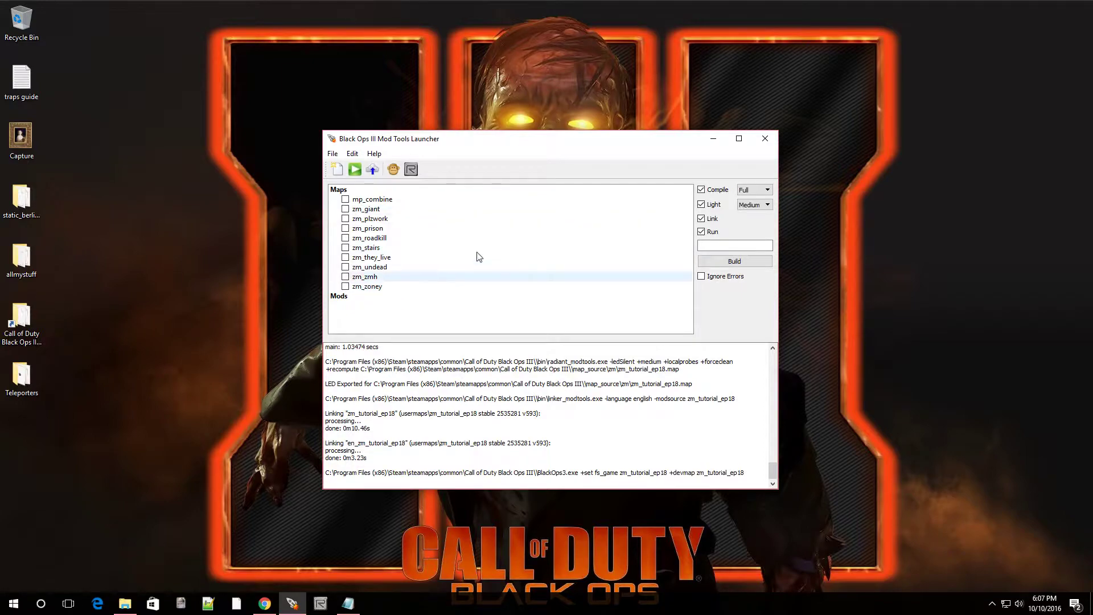
- Create a new map named zm_ep18 from the ZM Mod Level template
{"action": "left_click_drag", "start_coordinate": [498, 142], "coordinate": [463, 129]}
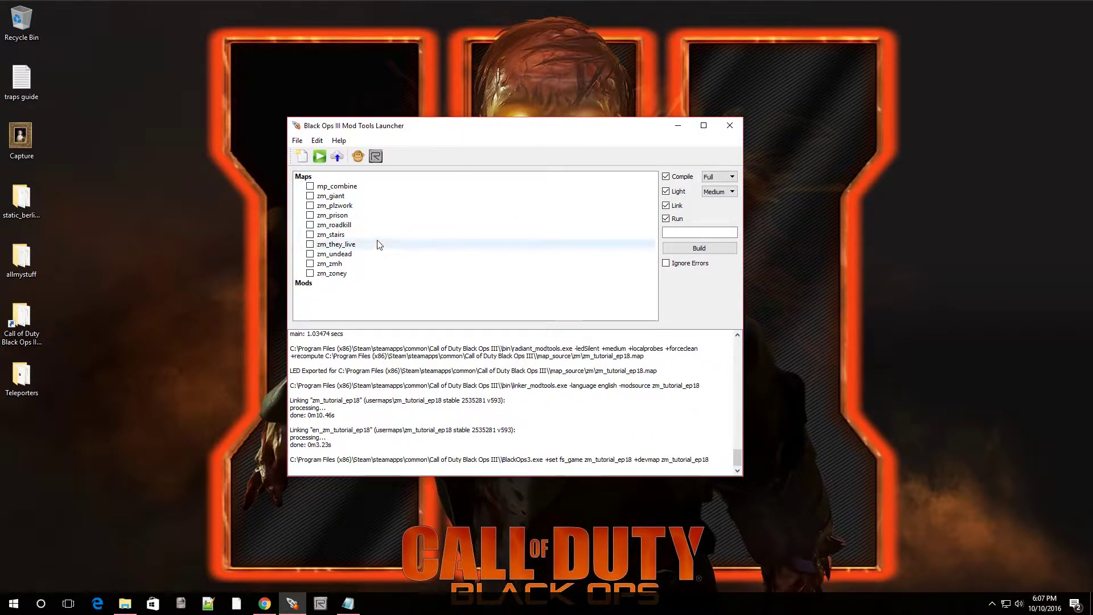
{"action": "left_click", "coordinate": [297, 141]}
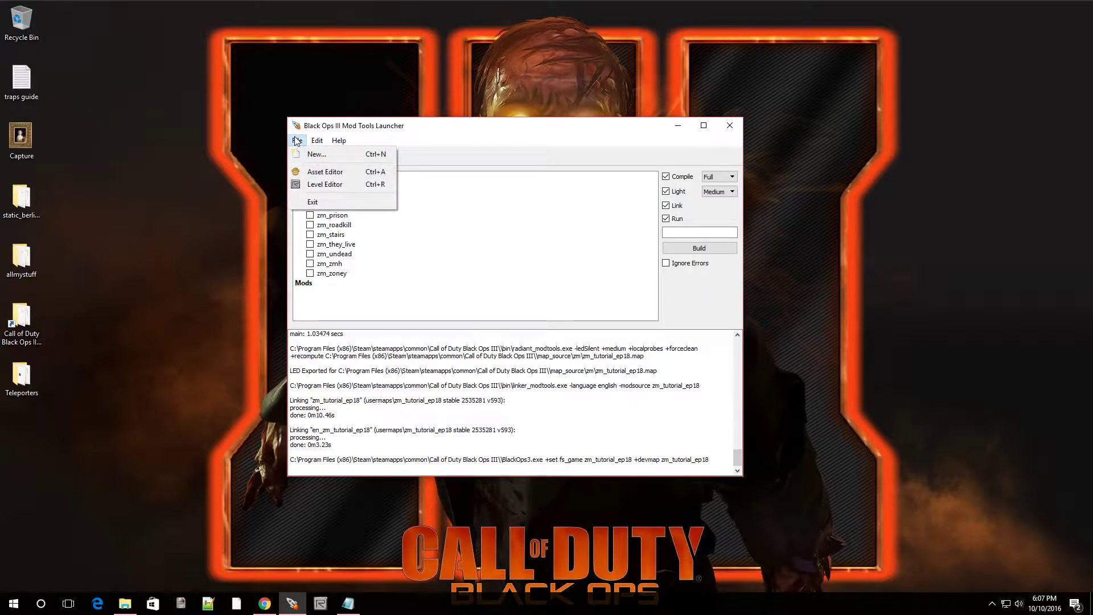
{"action": "left_click", "coordinate": [305, 155]}
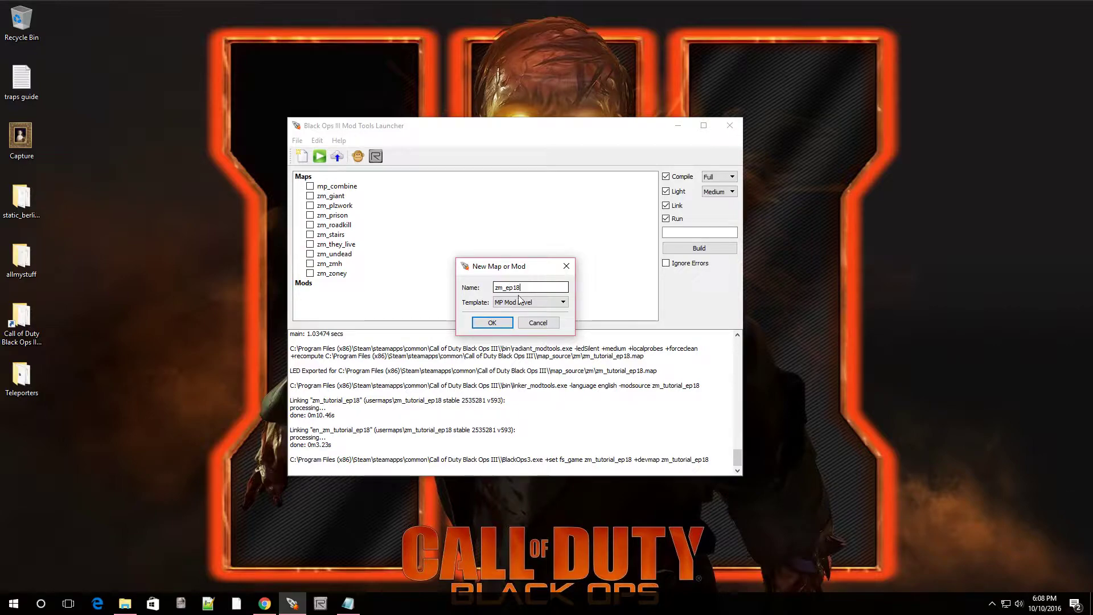
{"action": "left_click", "coordinate": [529, 303]}
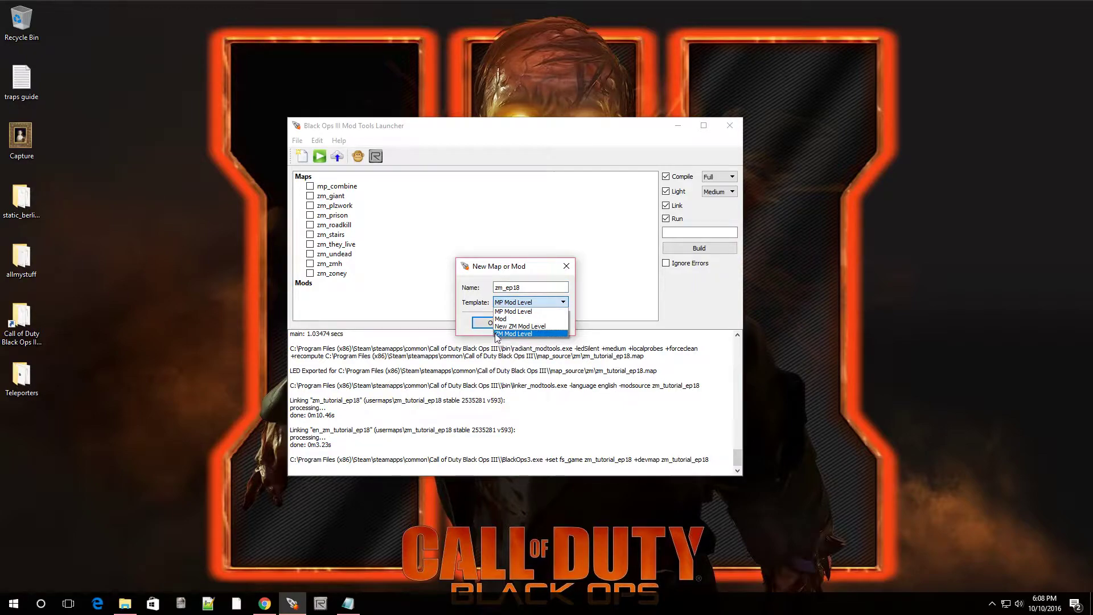
{"action": "left_click", "coordinate": [504, 333]}
{"action": "left_click", "coordinate": [490, 323]}
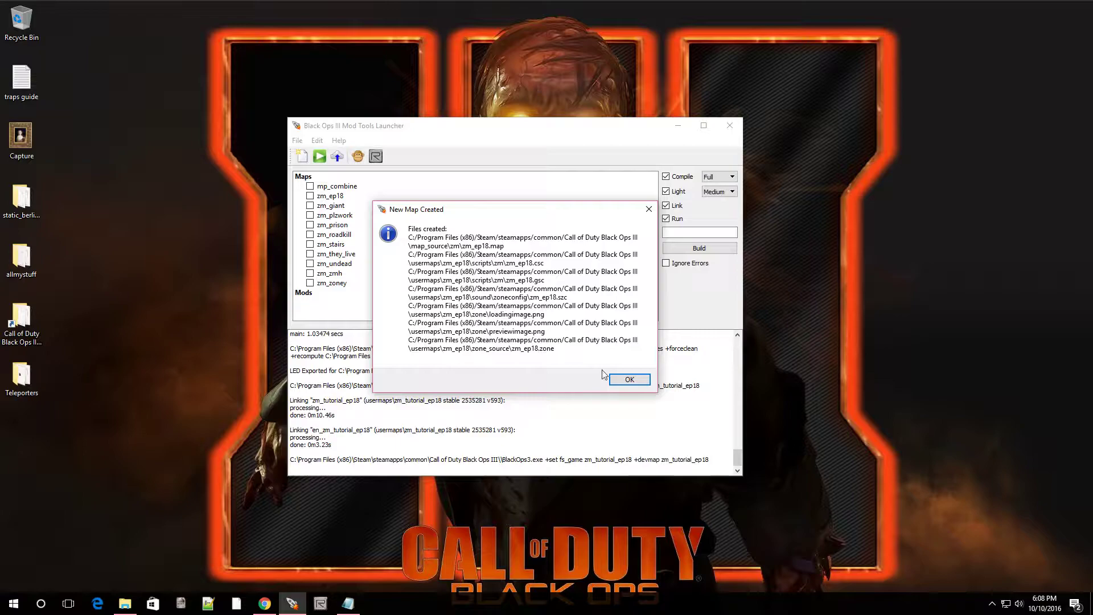
{"action": "left_click", "coordinate": [629, 379]}
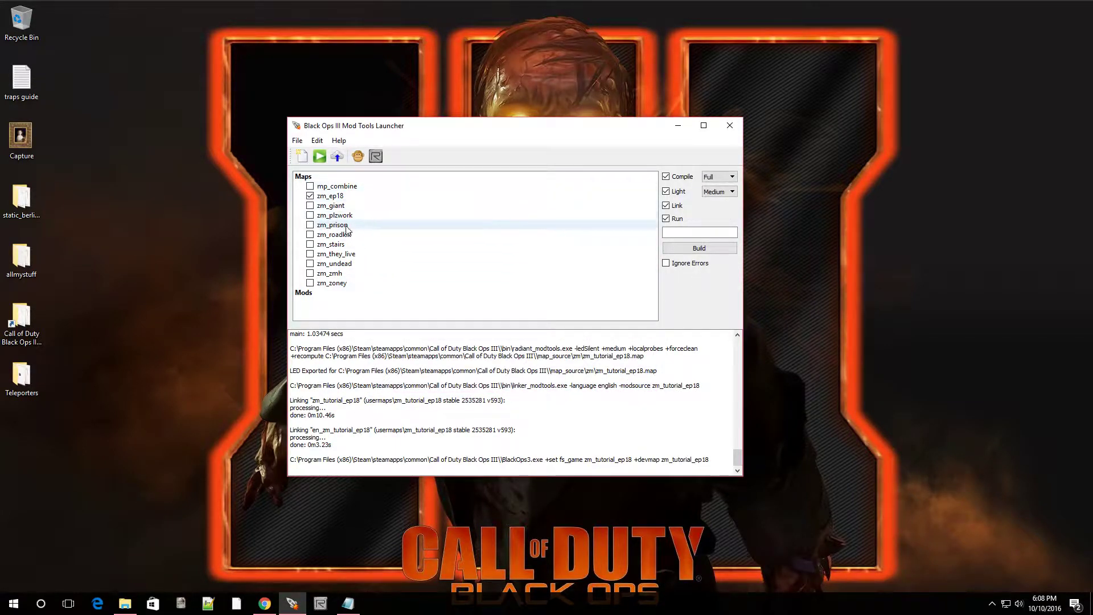
- Show the zone folder of the zm_ep18 map and go to its scripts\zm folder
{"action": "right_click", "coordinate": [329, 197]}
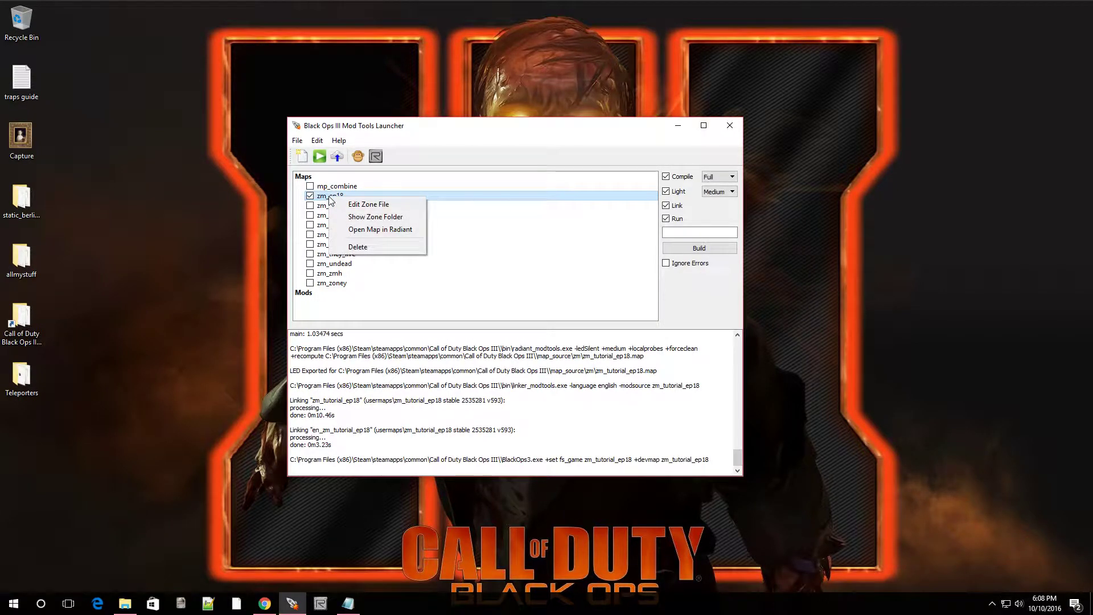
{"action": "left_click", "coordinate": [361, 217]}
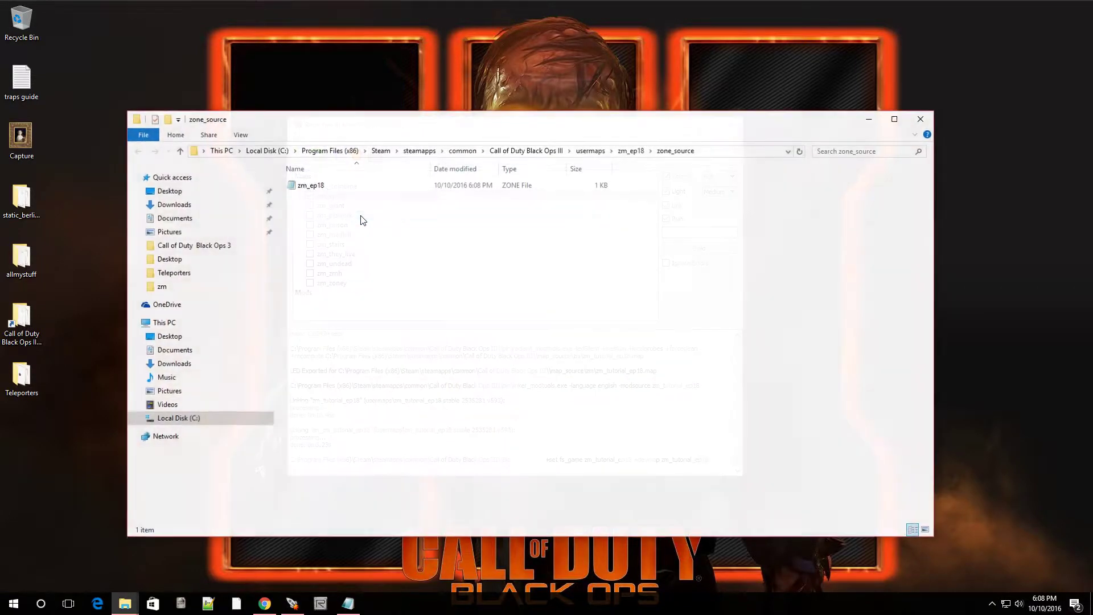
{"action": "left_click_drag", "start_coordinate": [346, 126], "coordinate": [482, 121]}
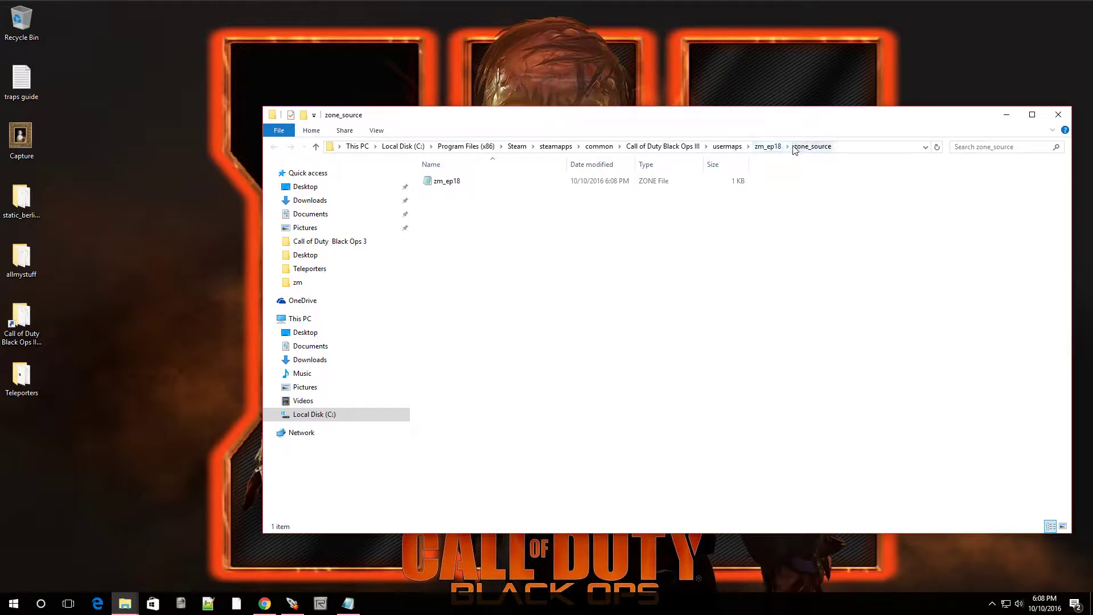
{"action": "left_click", "coordinate": [762, 150]}
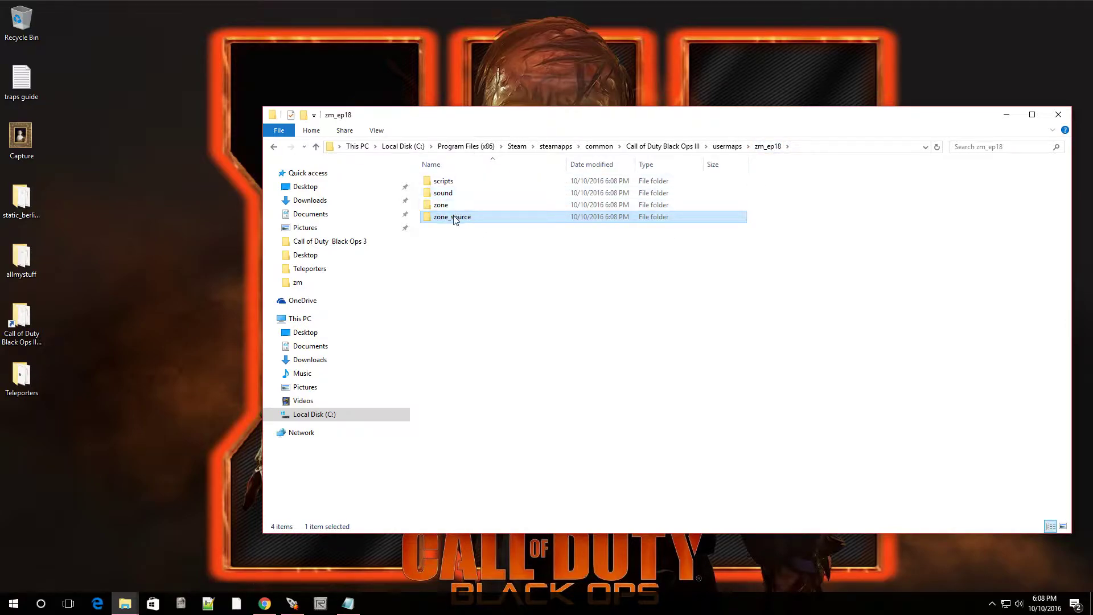
{"action": "double_click", "coordinate": [465, 186]}
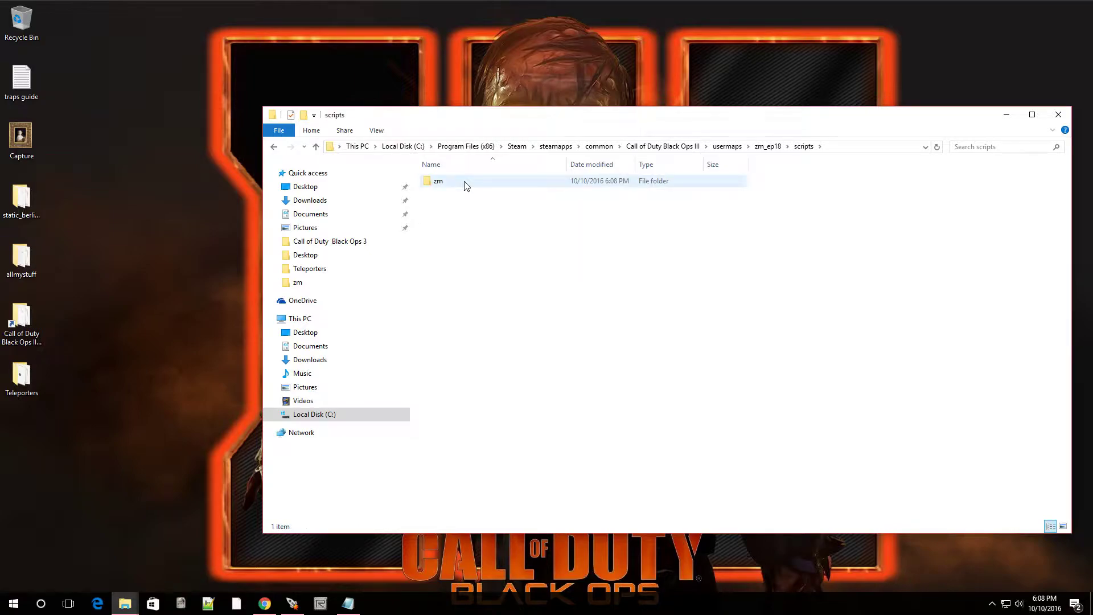
{"action": "double_click", "coordinate": [466, 186]}
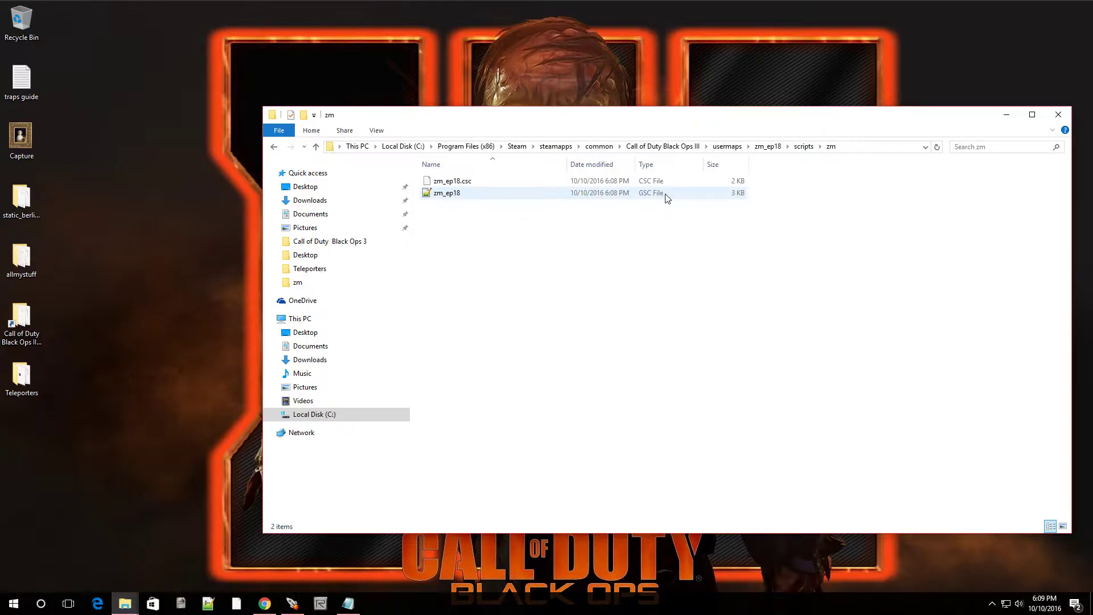
{"action": "double_click", "coordinate": [485, 194]}
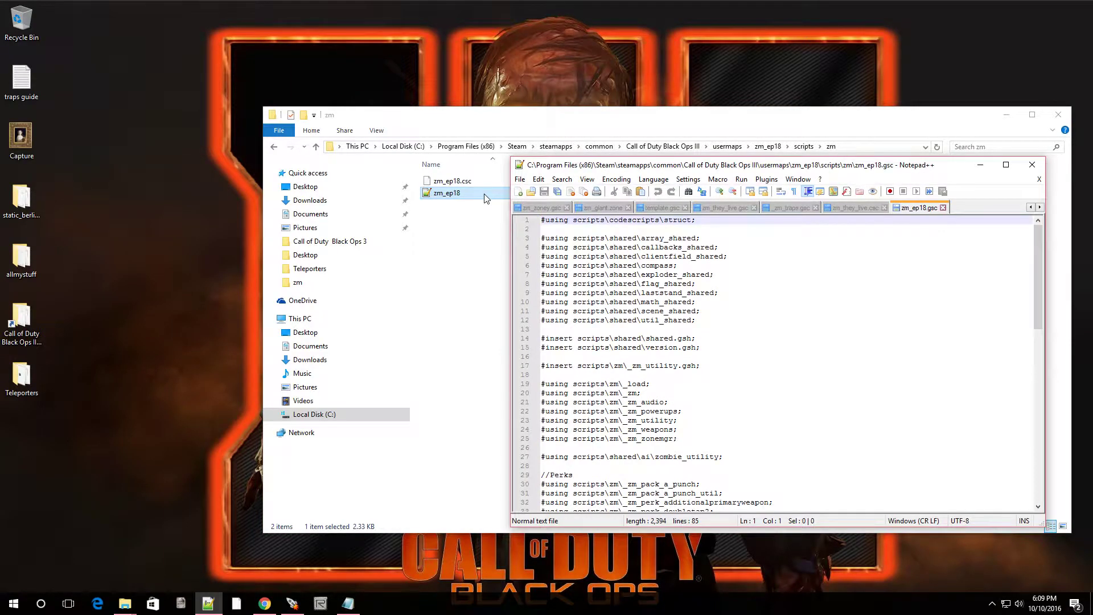
{"action": "left_click_drag", "start_coordinate": [913, 165], "coordinate": [796, 254]}
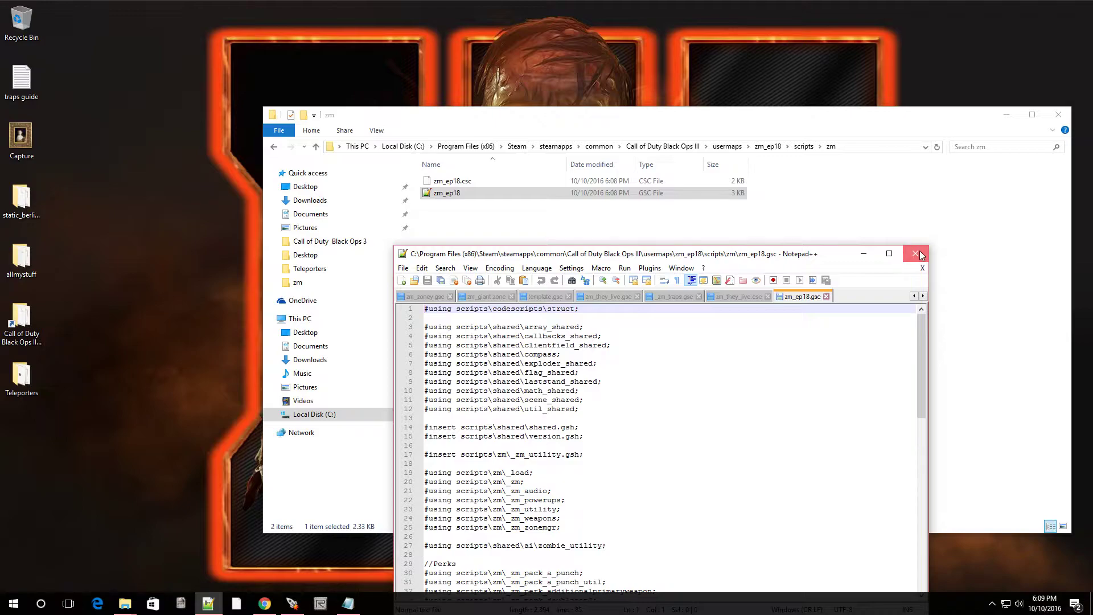
{"action": "left_click", "coordinate": [915, 253]}
- Open the zm_ep18 GSC script in Notepad and position its window beside the desktop icons
{"action": "right_click", "coordinate": [465, 193]}
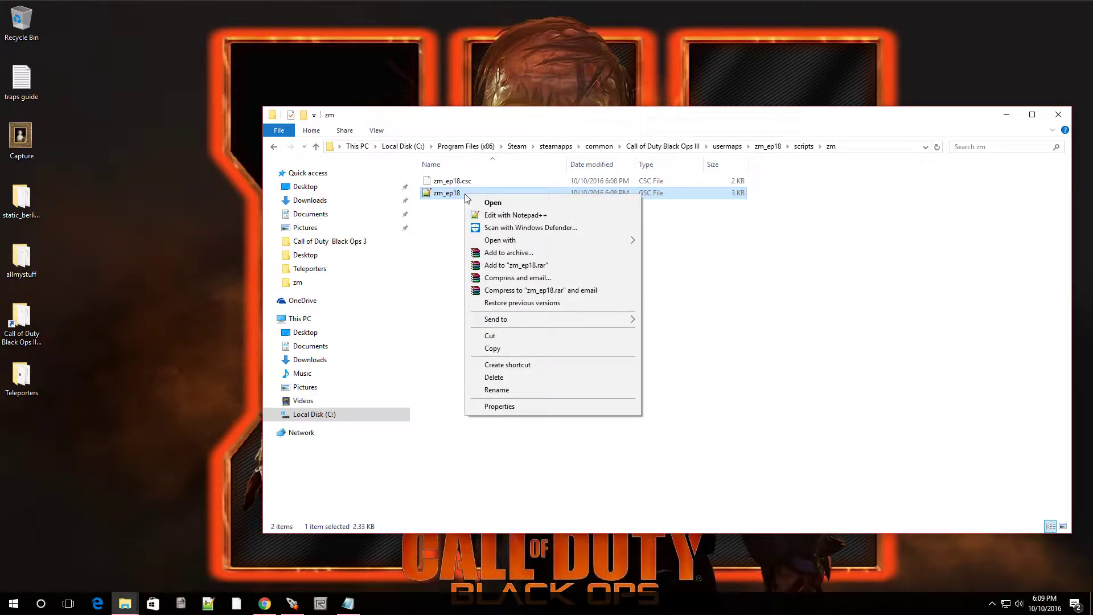
{"action": "mouse_move", "coordinate": [544, 237]}
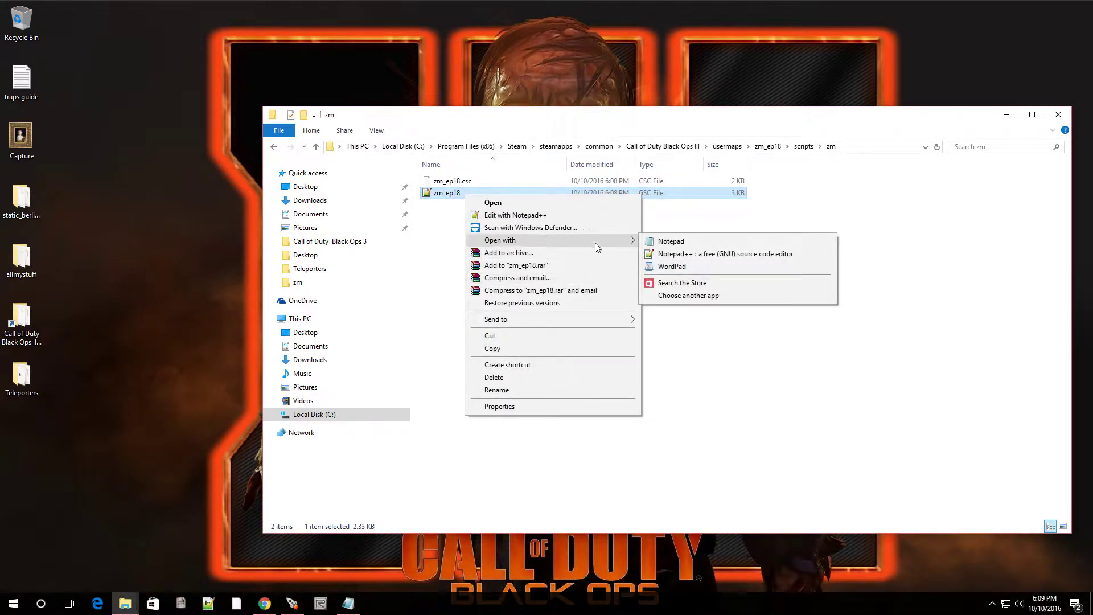
{"action": "left_click", "coordinate": [666, 242]}
{"action": "left_click_drag", "start_coordinate": [387, 93], "coordinate": [1, 120]}
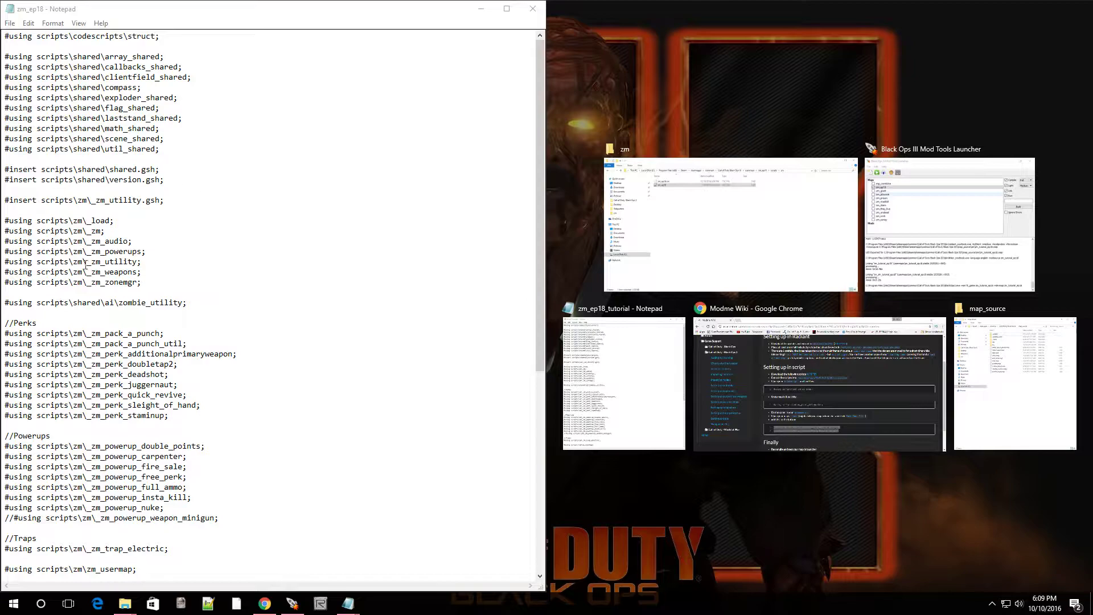
{"action": "left_click", "coordinate": [216, 13]}
{"action": "left_click_drag", "start_coordinate": [217, 14], "coordinate": [556, 54]}
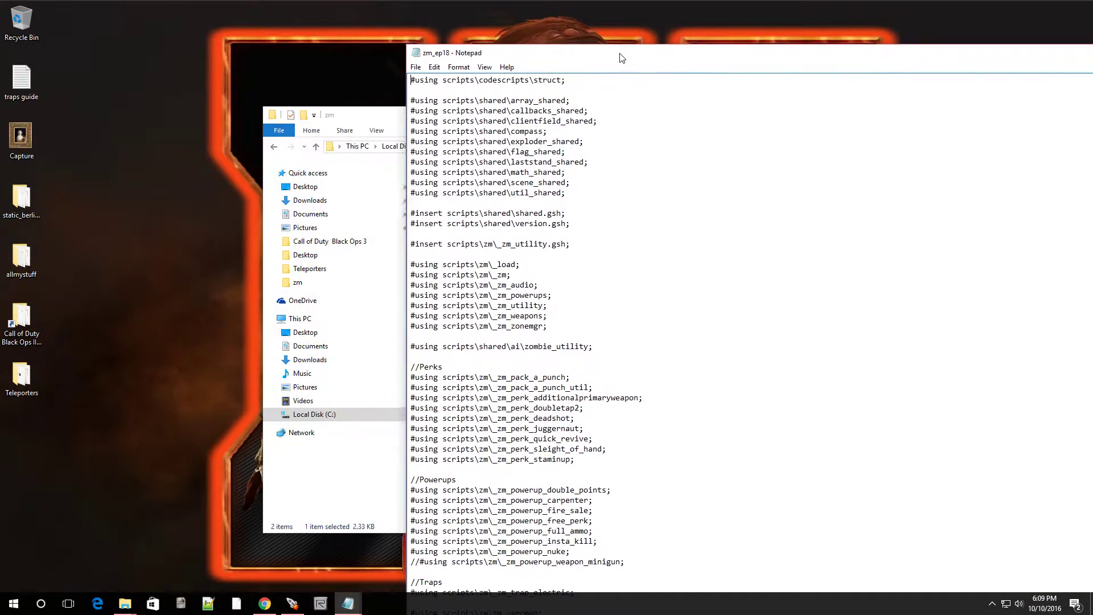
- Open the harrybo21_teleporter_prefabs archive from the Teleporters folder on the desktop
{"action": "left_click", "coordinate": [20, 378]}
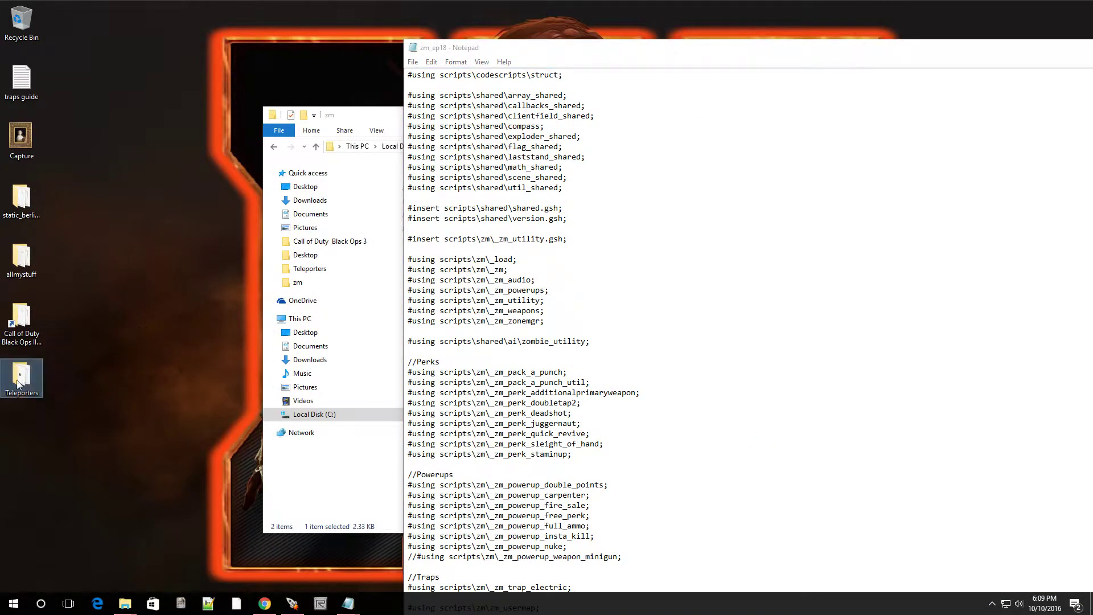
{"action": "double_click", "coordinate": [17, 384]}
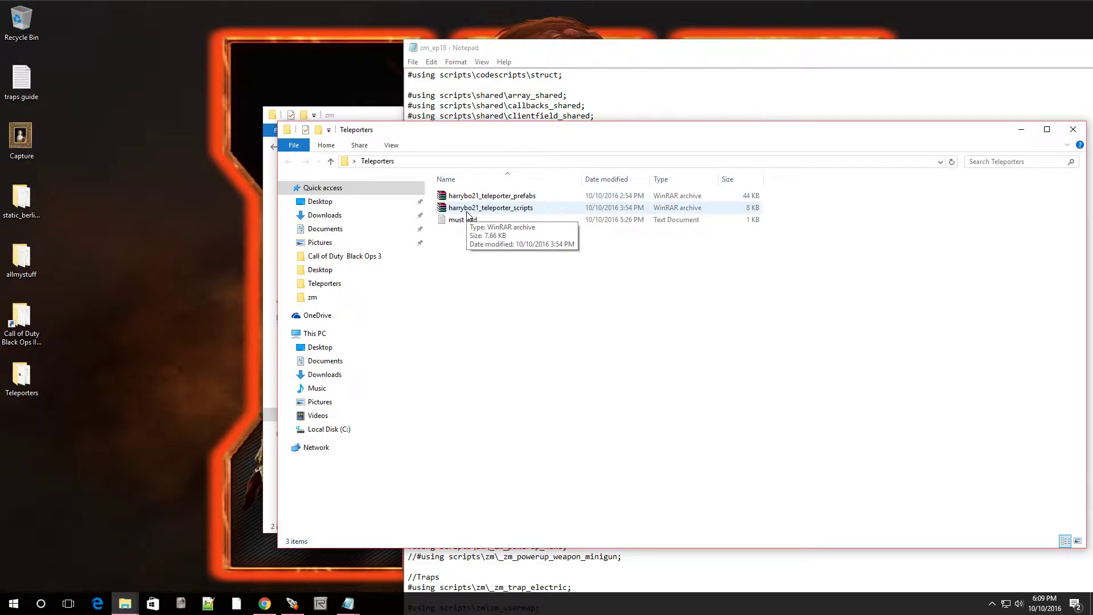
{"action": "double_click", "coordinate": [506, 201]}
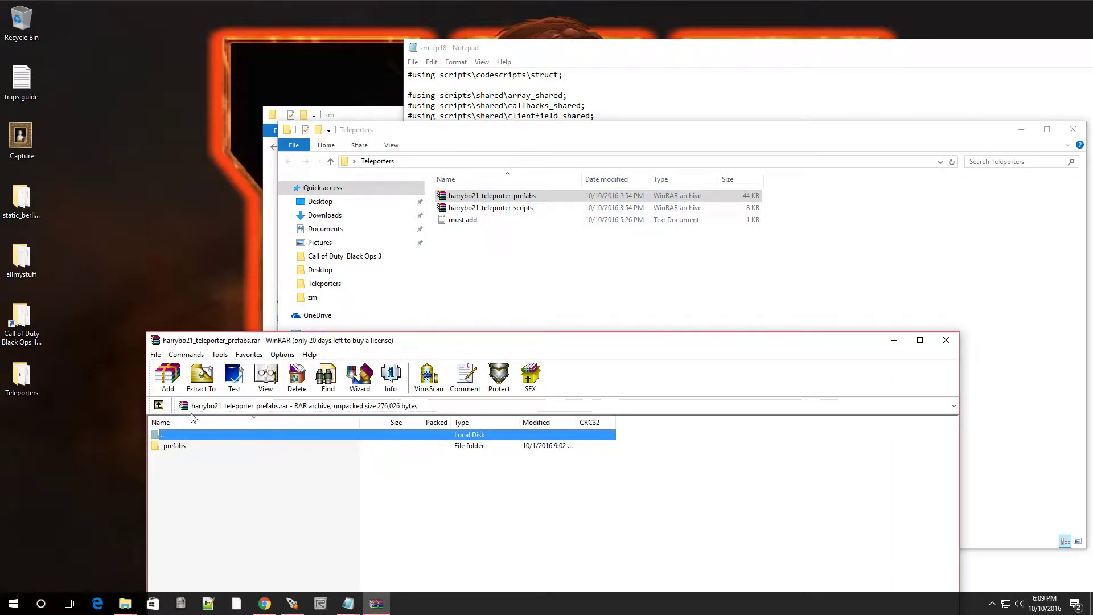
- Open the map_source folder of Call of Duty Black Ops III and place it side by side with the prefabs archive
{"action": "left_click", "coordinate": [27, 327]}
{"action": "double_click", "coordinate": [28, 327]}
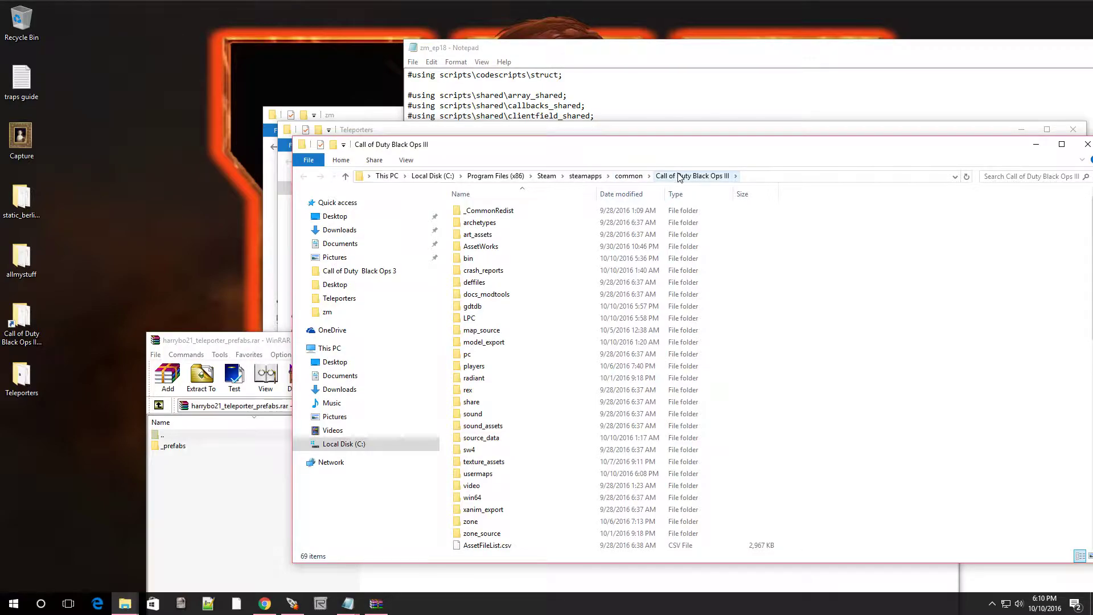
{"action": "double_click", "coordinate": [500, 332]}
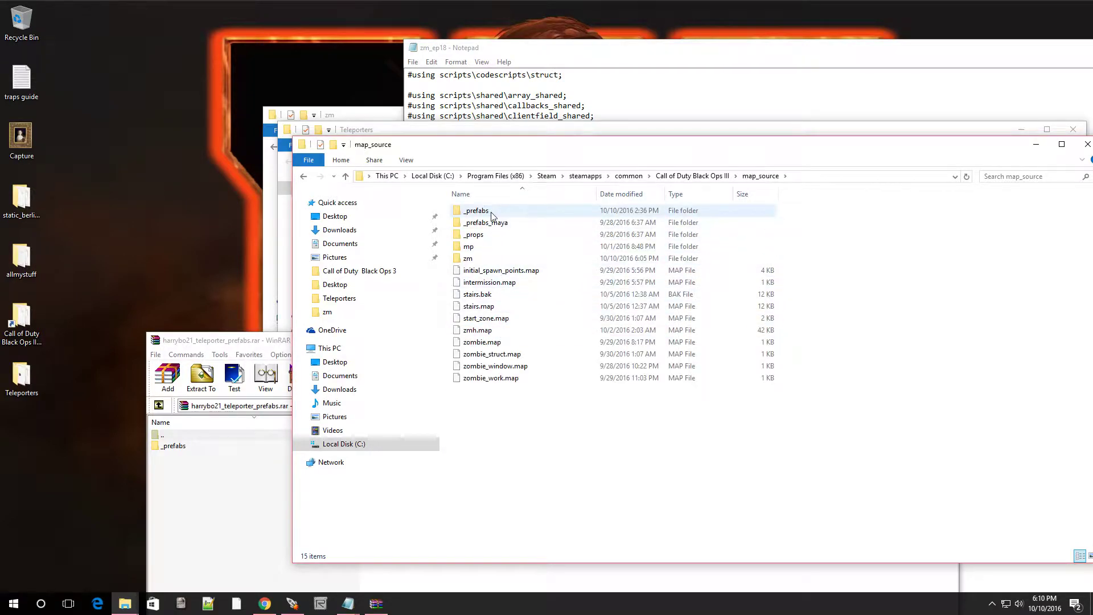
{"action": "left_click_drag", "start_coordinate": [500, 149], "coordinate": [720, 163]}
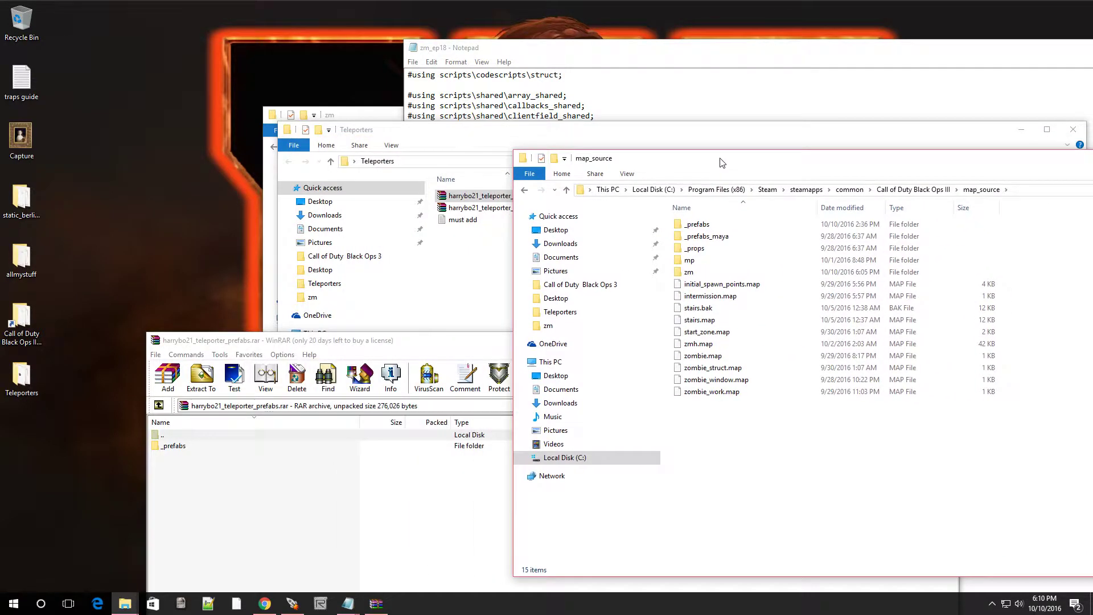
{"action": "left_click_drag", "start_coordinate": [420, 351], "coordinate": [1, 455]}
{"action": "left_click", "coordinate": [706, 191]}
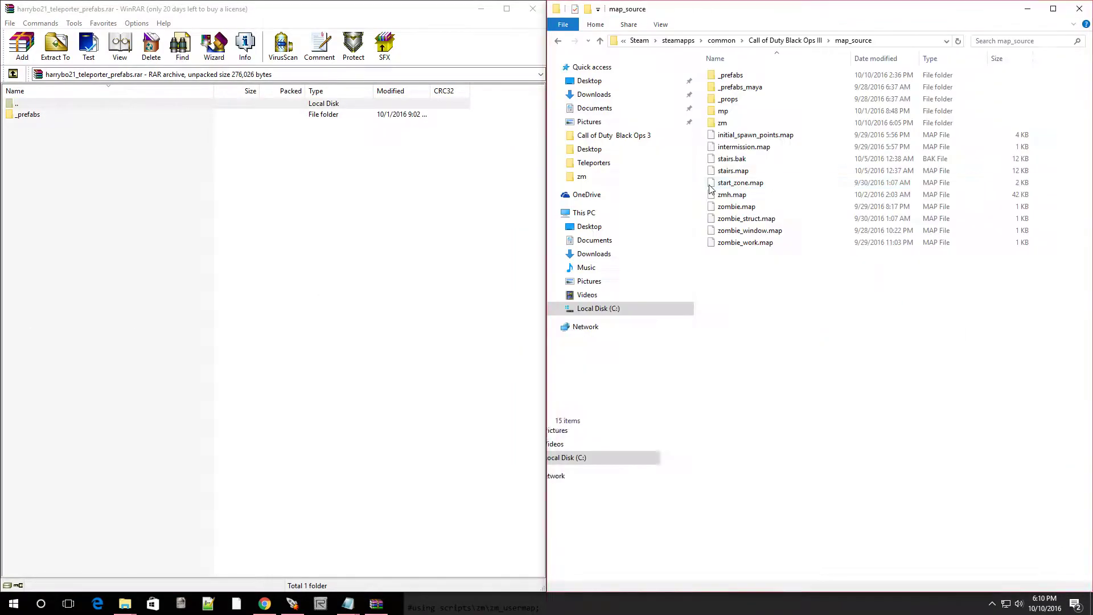
- Extract the archive's _prefabs folder into map_source, replacing the files of the same name, and close the archive
{"action": "left_click_drag", "start_coordinate": [23, 119], "coordinate": [864, 394]}
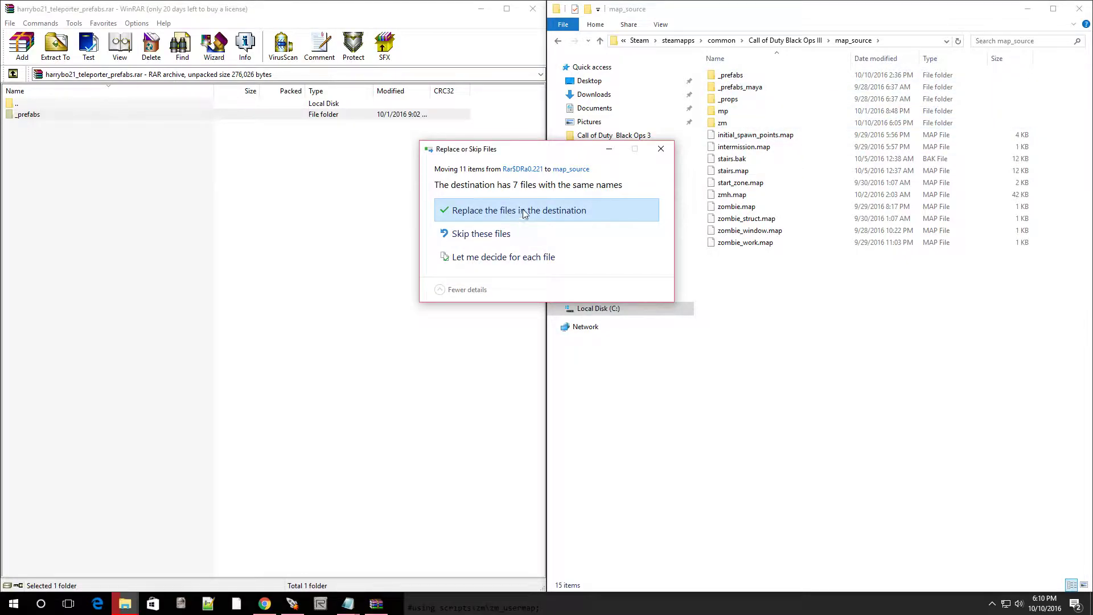
{"action": "left_click", "coordinate": [539, 217]}
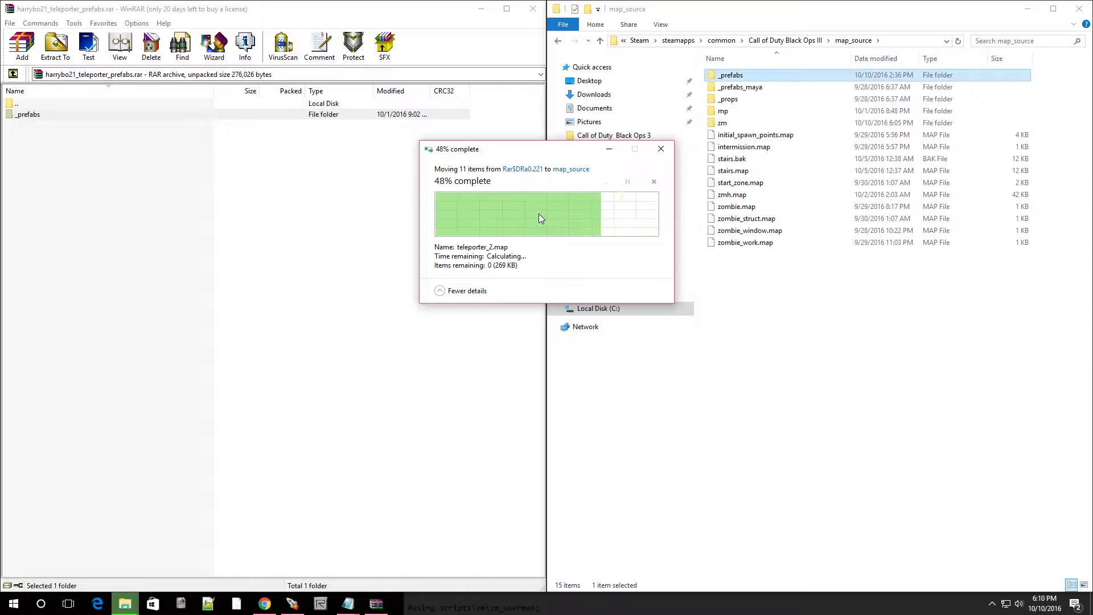
{"action": "left_click", "coordinate": [533, 11]}
- Close the Teleporters and map_source folder windows
{"action": "left_click", "coordinate": [457, 312]}
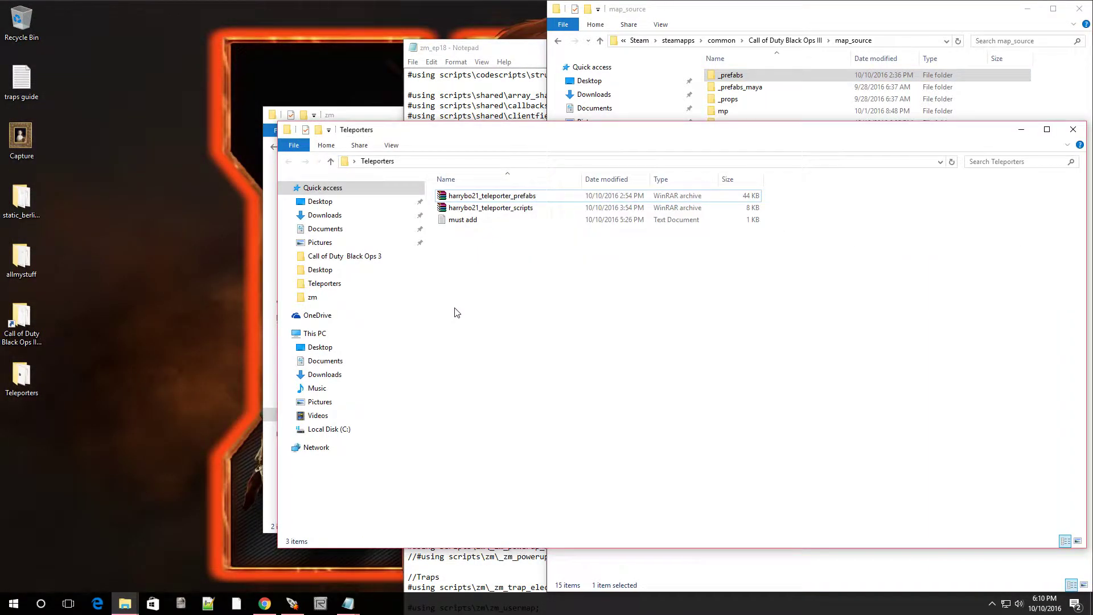
{"action": "left_click_drag", "start_coordinate": [771, 136], "coordinate": [568, 195]}
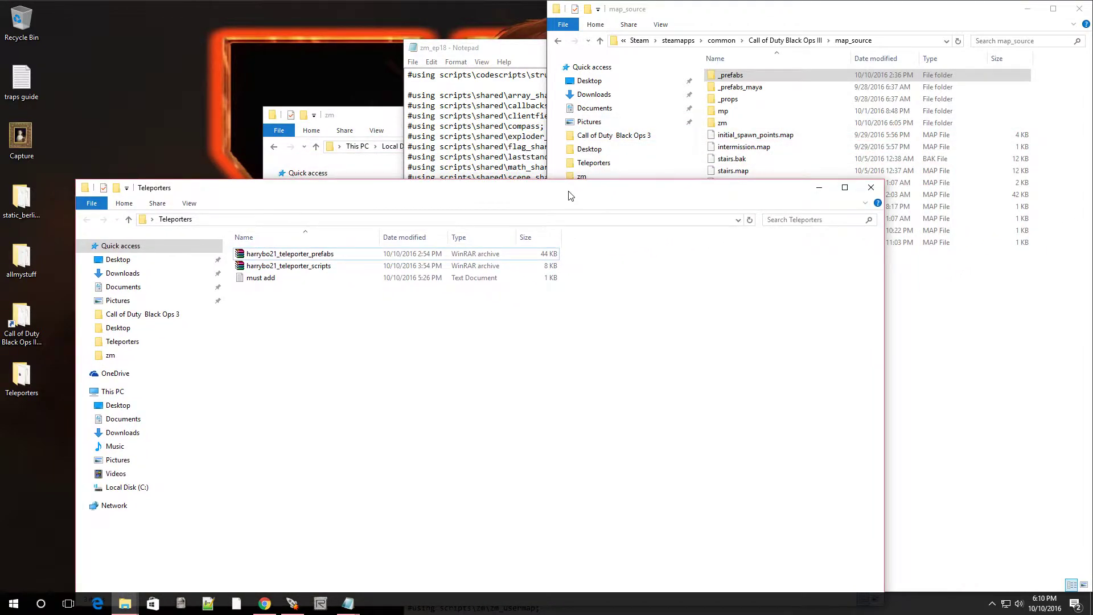
{"action": "left_click", "coordinate": [871, 187]}
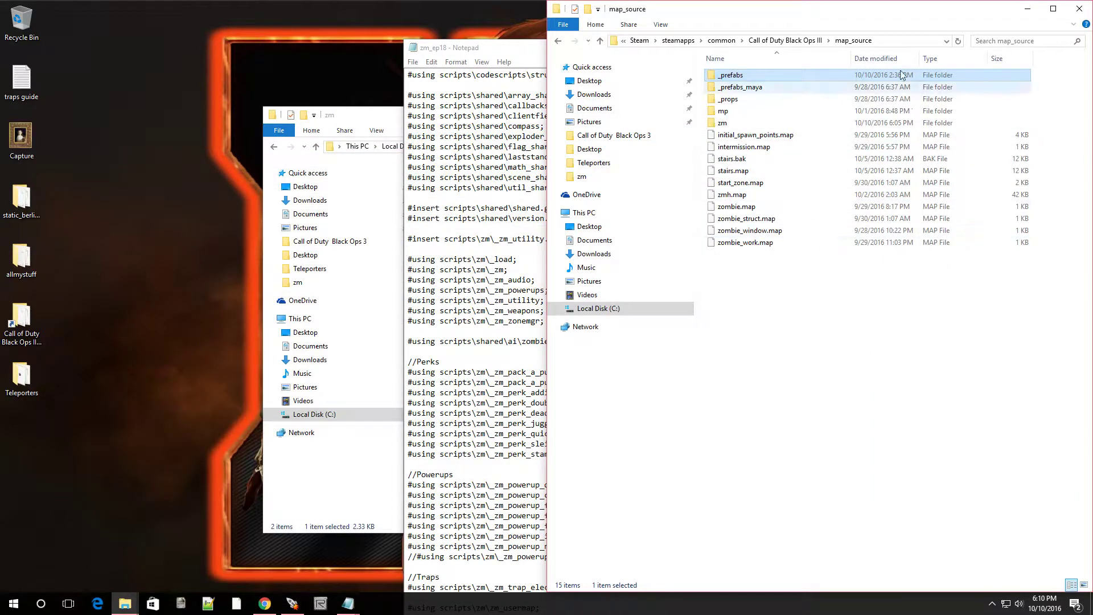
{"action": "left_click_drag", "start_coordinate": [960, 10], "coordinate": [608, 170]}
{"action": "left_click", "coordinate": [800, 167]}
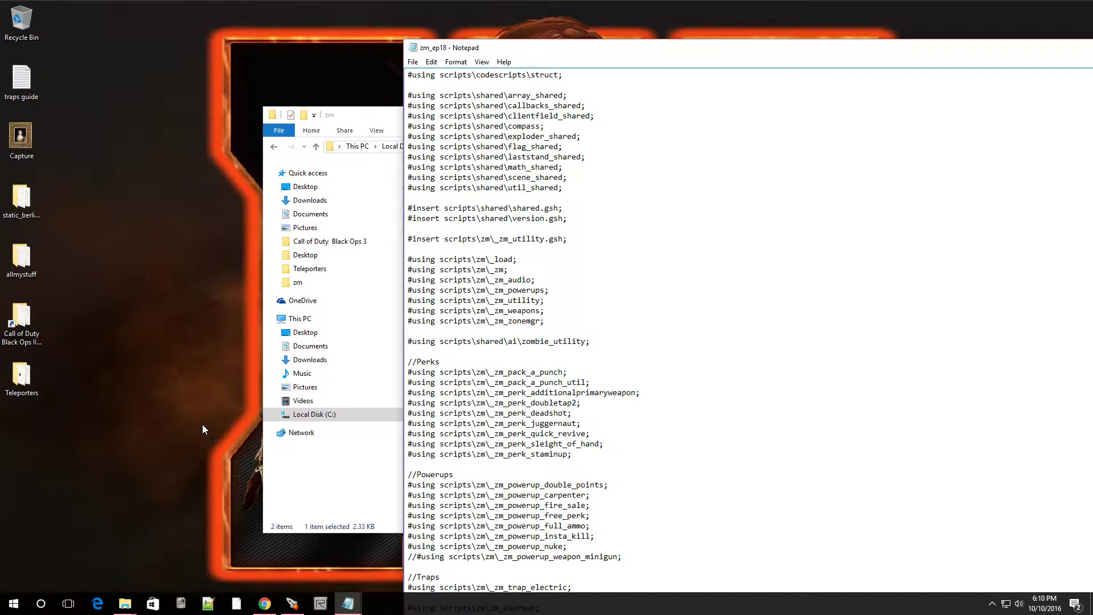
- Open the must add text file from the desktop Teleporters folder and snap it to half of the screen
{"action": "double_click", "coordinate": [21, 374]}
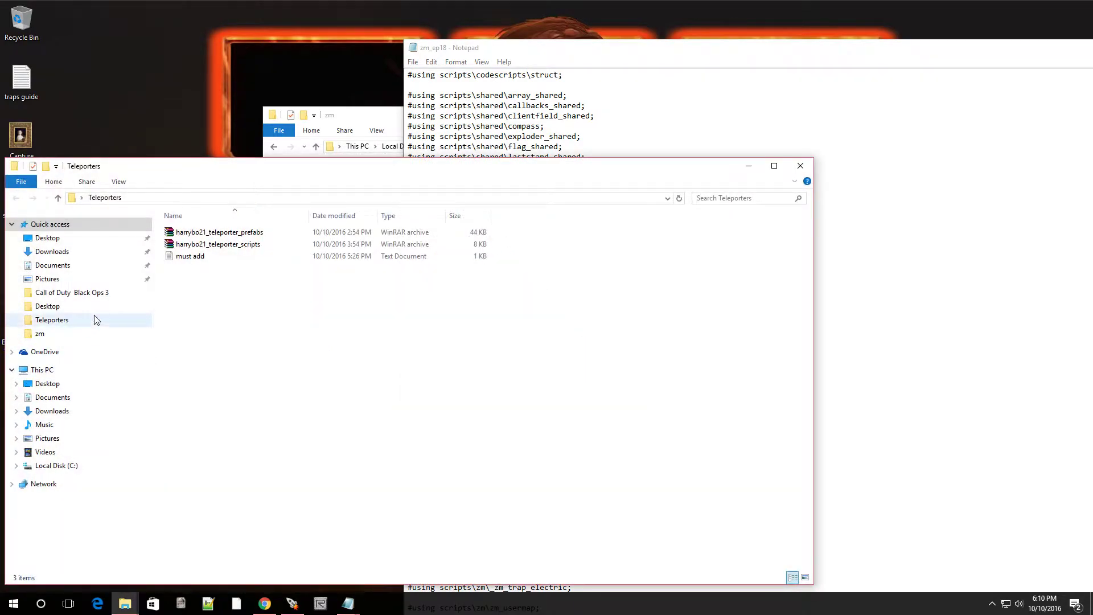
{"action": "double_click", "coordinate": [190, 255]}
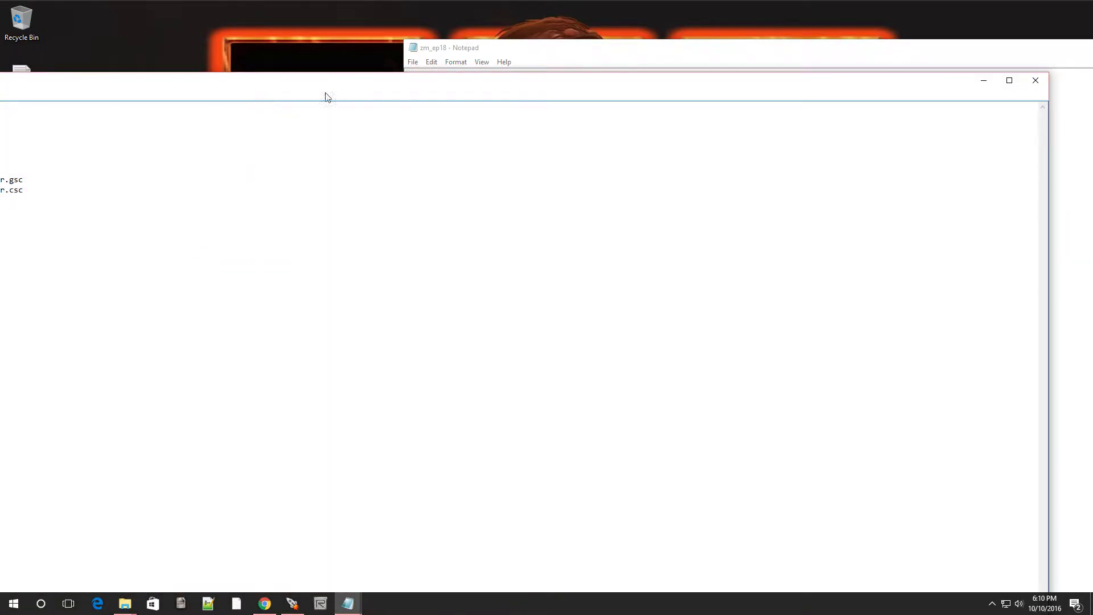
{"action": "left_click_drag", "start_coordinate": [623, 88], "coordinate": [0, 116]}
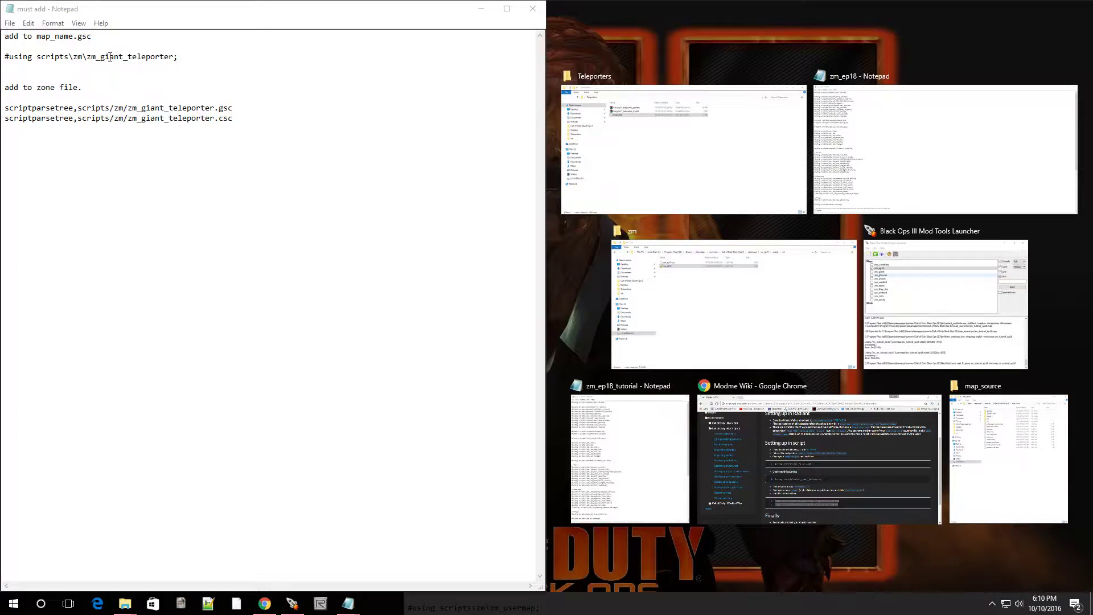
- Copy the line "#using scripts\zm\zm_giant_teleporter;" from the must add file and bring up the zm_ep18 script beside it
{"action": "left_click", "coordinate": [182, 57]}
{"action": "left_click_drag", "start_coordinate": [50, 57], "coordinate": [2, 57]}
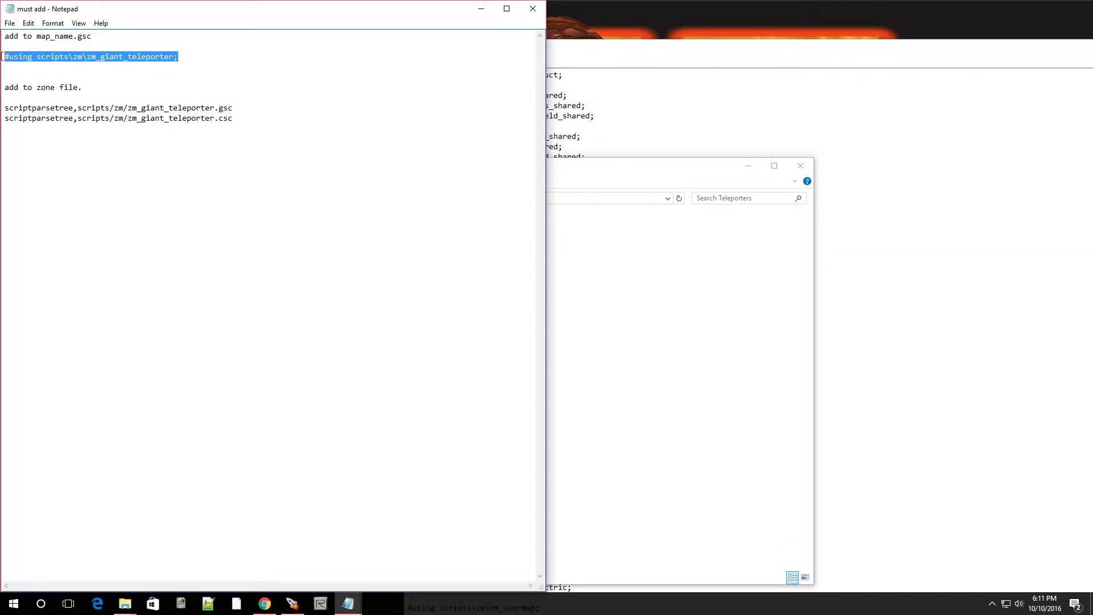
{"action": "right_click", "coordinate": [5, 57]}
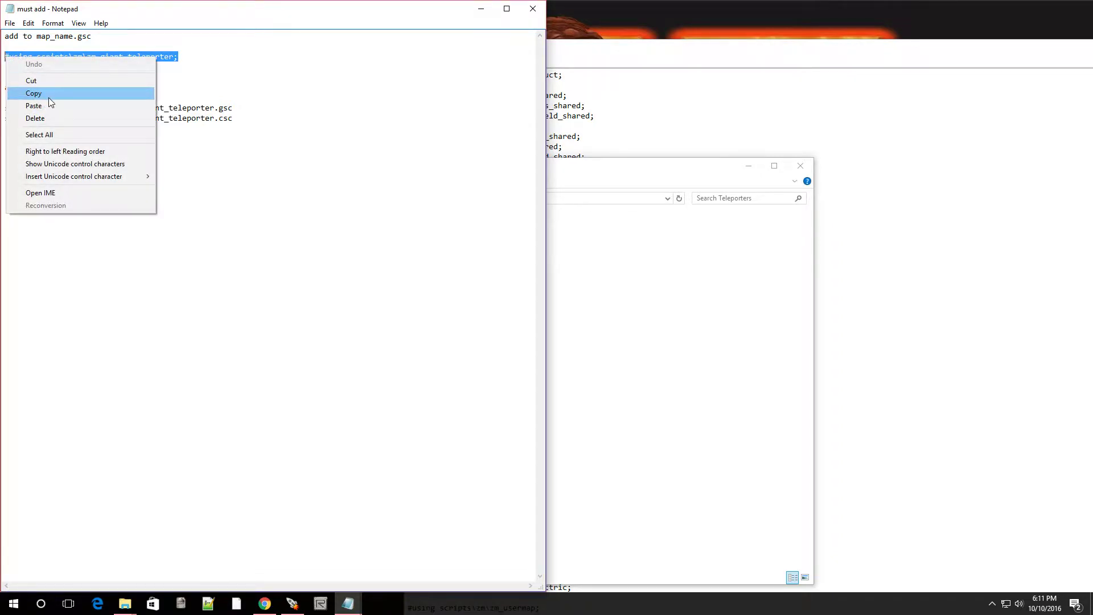
{"action": "left_click", "coordinate": [49, 95]}
{"action": "left_click", "coordinate": [920, 243]}
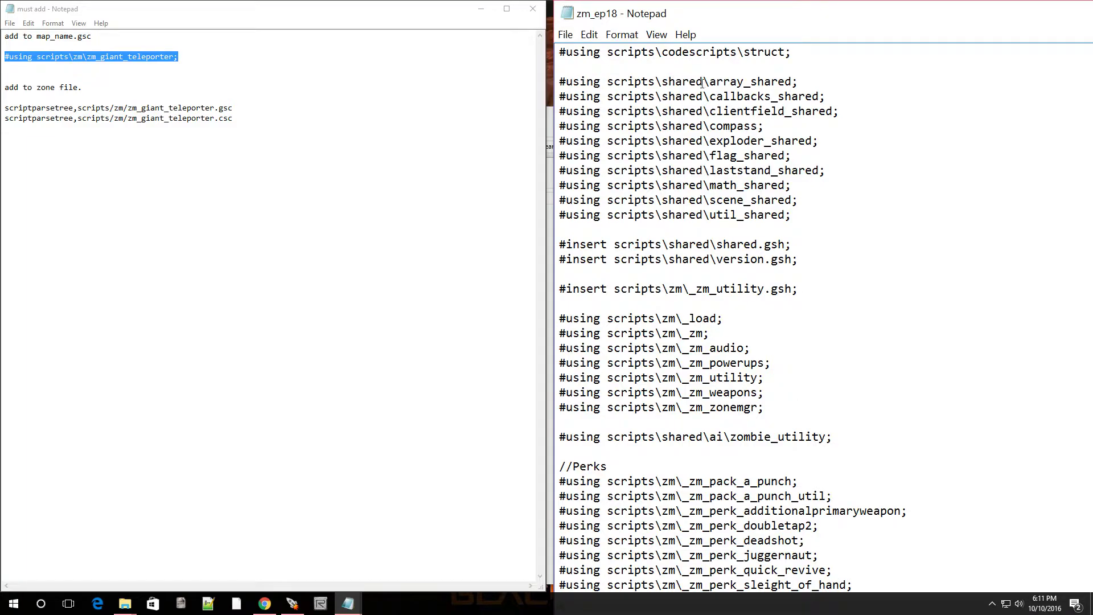
- Paste the copied zm_giant_teleporter line into the zm_ep18 script on its own line below "#insert scripts\zm\_zm_utility.gsh;"
{"action": "left_click", "coordinate": [816, 295]}
{"action": "key", "text": "Return"}
{"action": "key", "text": "Return"}
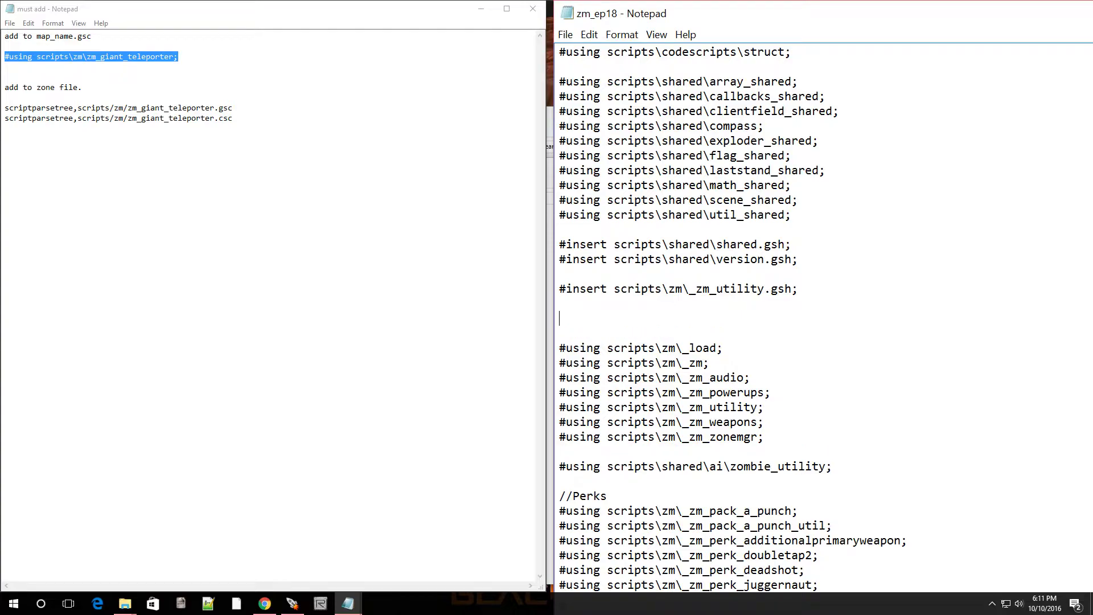
{"action": "scroll", "coordinate": [646, 389], "scroll_direction": "down", "scroll_amount": 13}
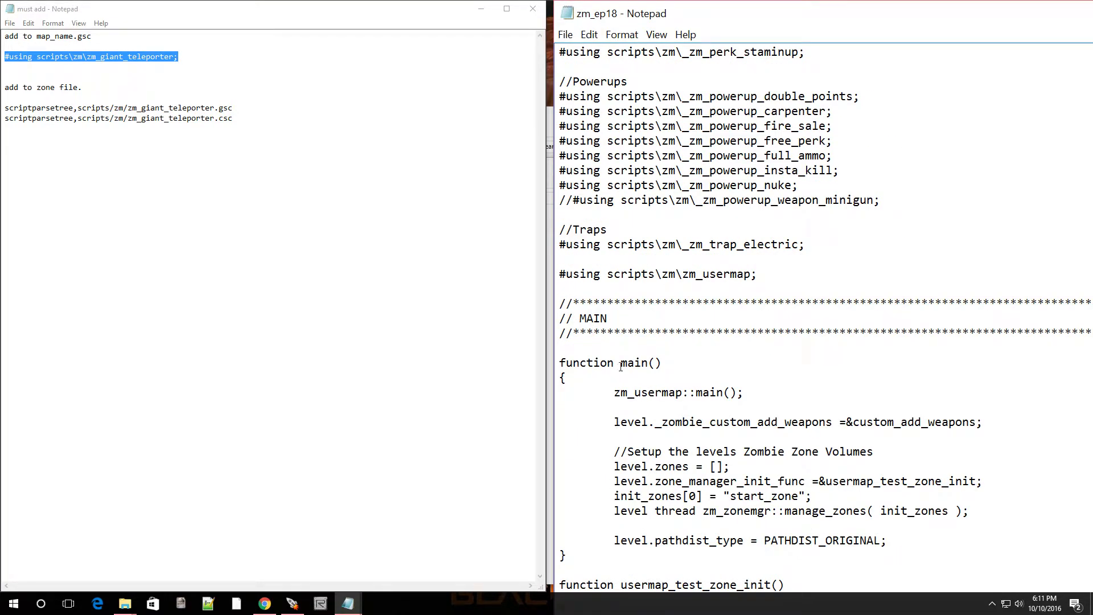
{"action": "scroll", "coordinate": [617, 318], "scroll_direction": "up", "scroll_amount": 13}
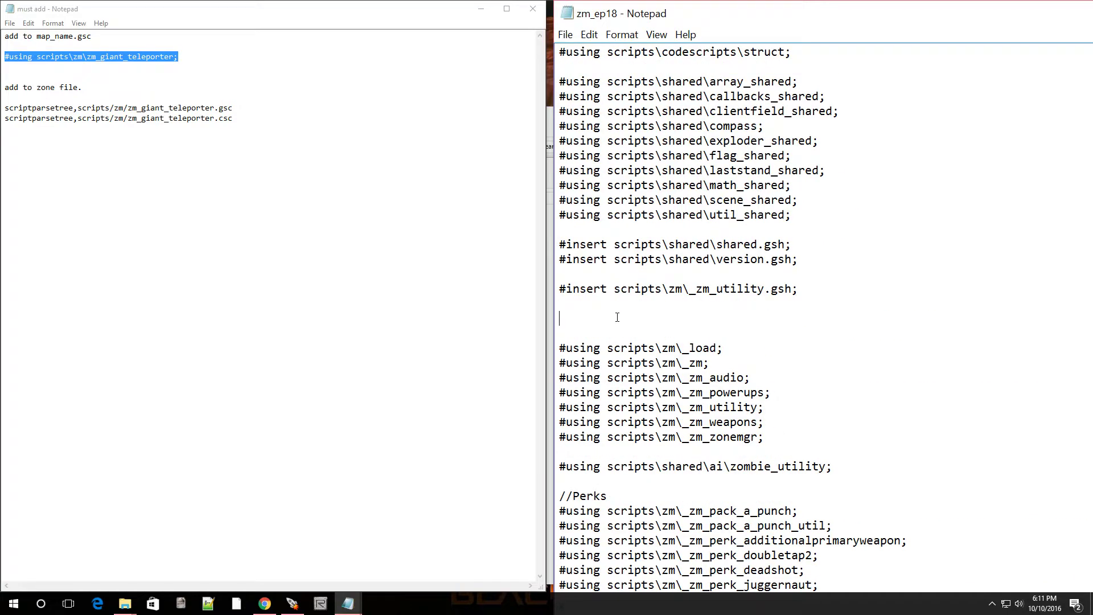
{"action": "right_click", "coordinate": [589, 322]}
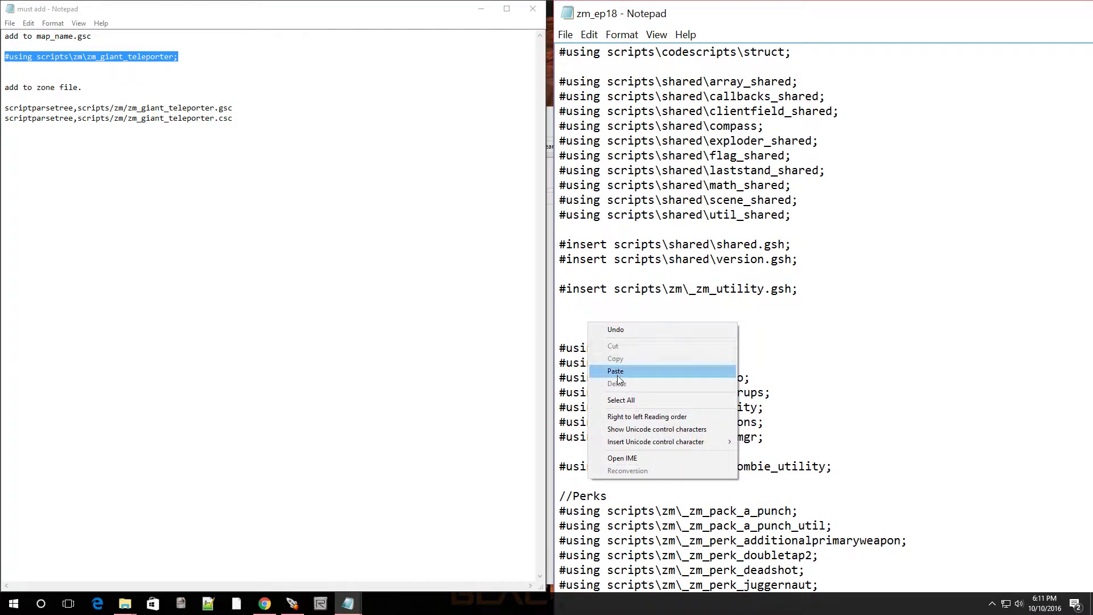
{"action": "left_click", "coordinate": [621, 371]}
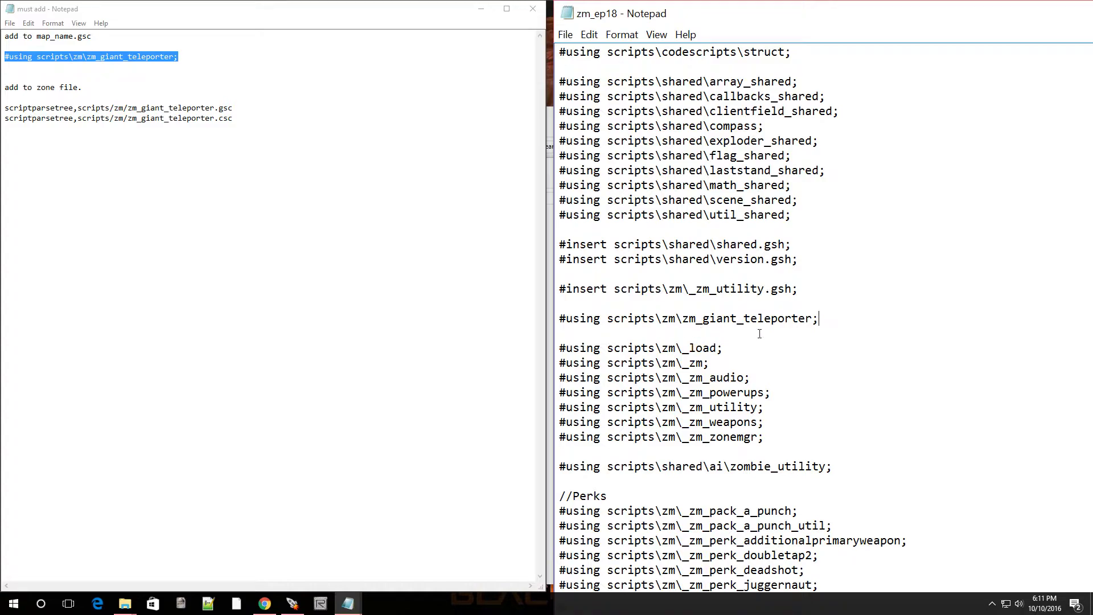
- Save and close the zm_ep18 script, and minimize the Teleporters folder window
{"action": "left_click", "coordinate": [566, 35]}
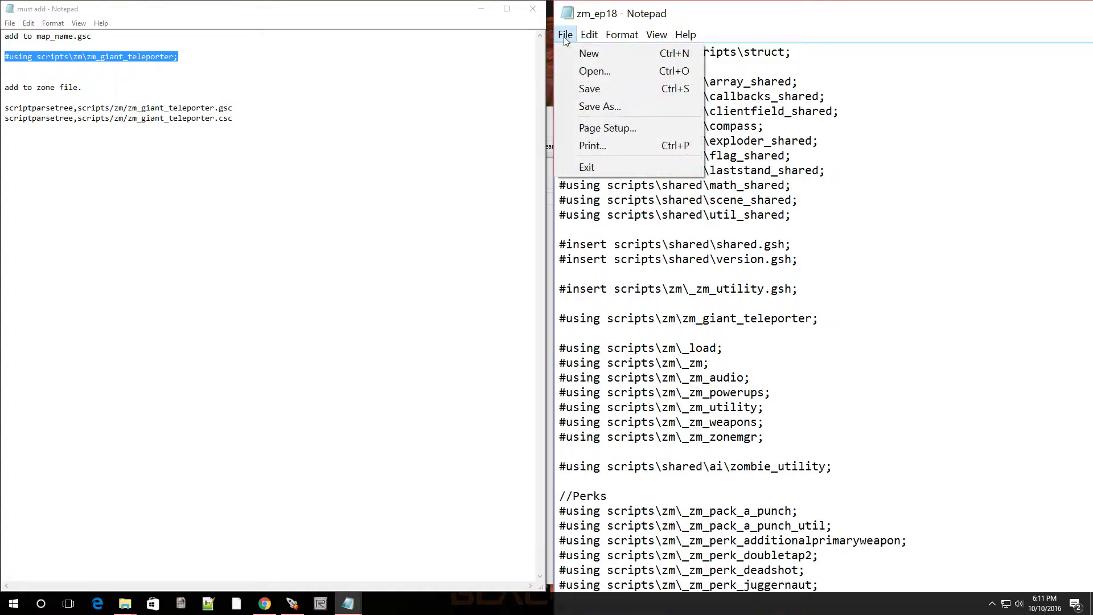
{"action": "left_click", "coordinate": [586, 87]}
{"action": "left_click_drag", "start_coordinate": [977, 18], "coordinate": [95, 142]}
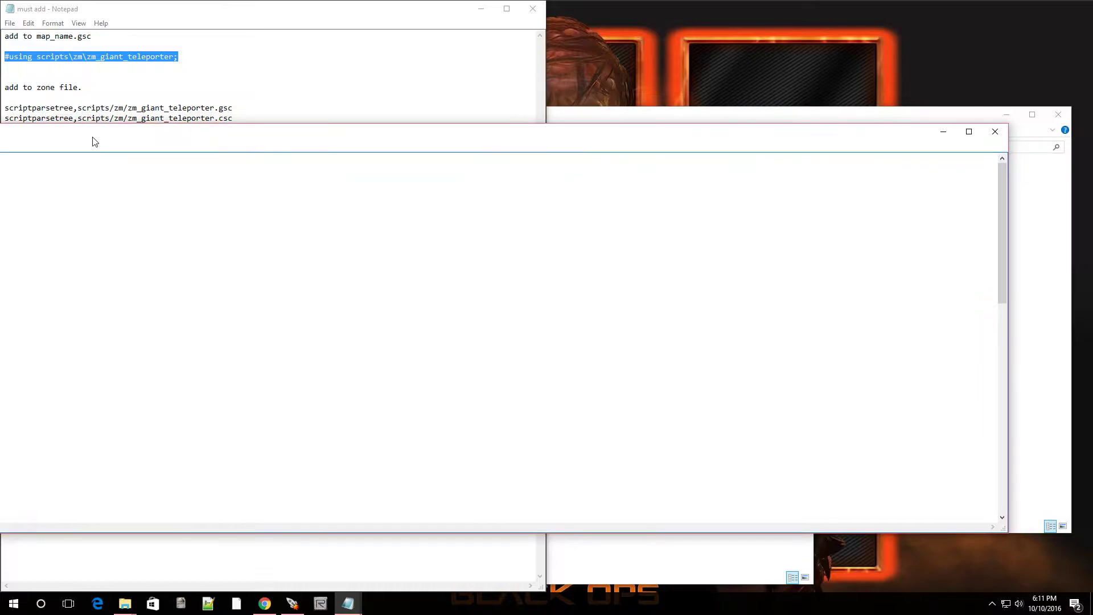
{"action": "left_click", "coordinate": [995, 131]}
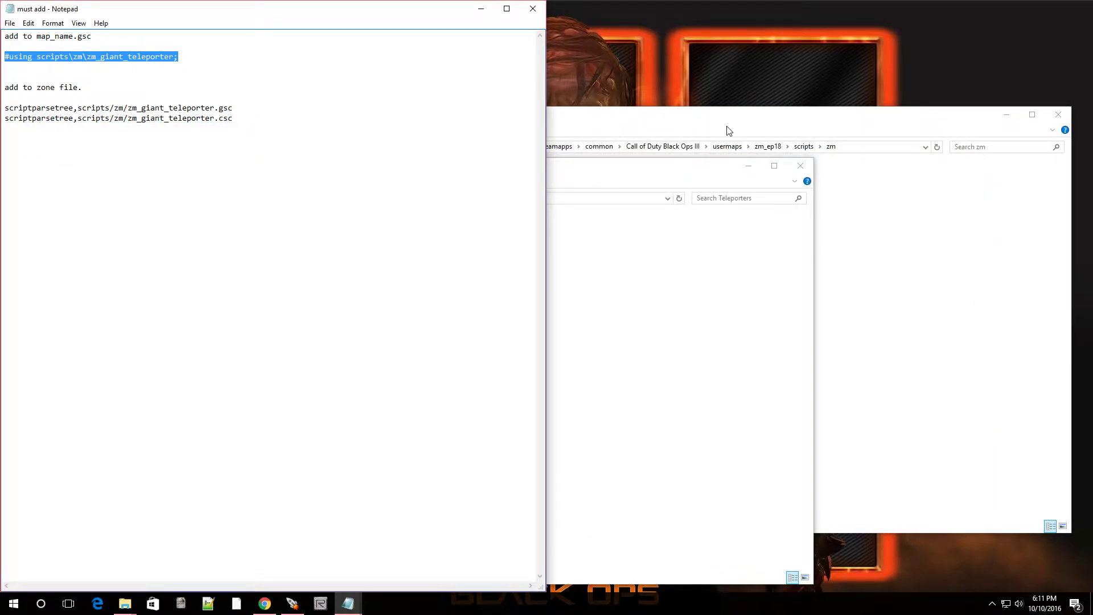
{"action": "left_click", "coordinate": [748, 166]}
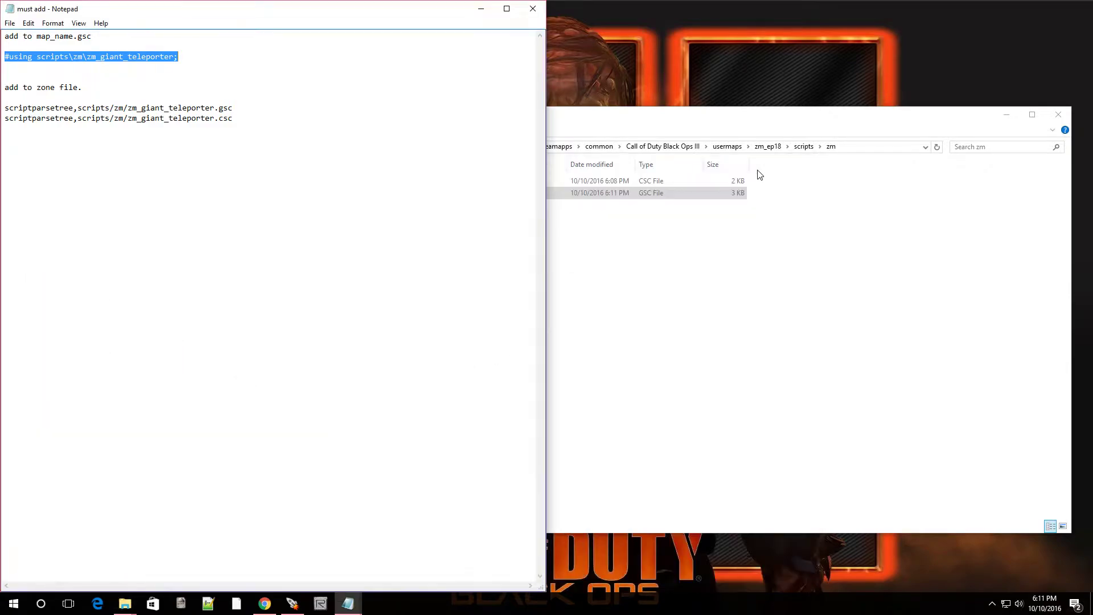
- Switch to the Black Ops III Mod Tools Launcher, open the zone file of zm_ep18 and place it beside the must add file
{"action": "left_click", "coordinate": [302, 609]}
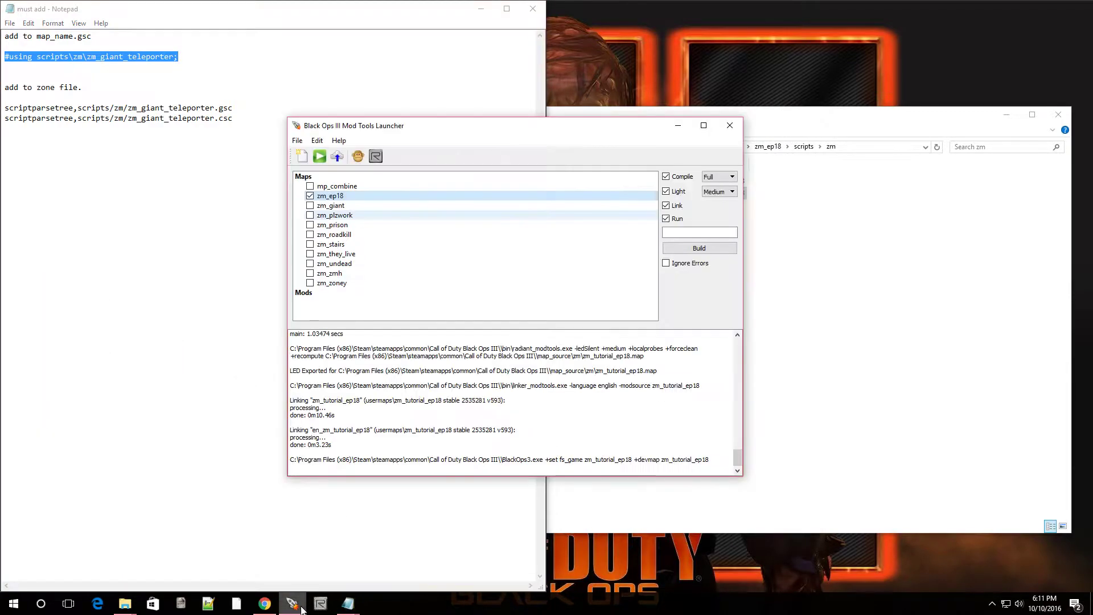
{"action": "right_click", "coordinate": [335, 202]}
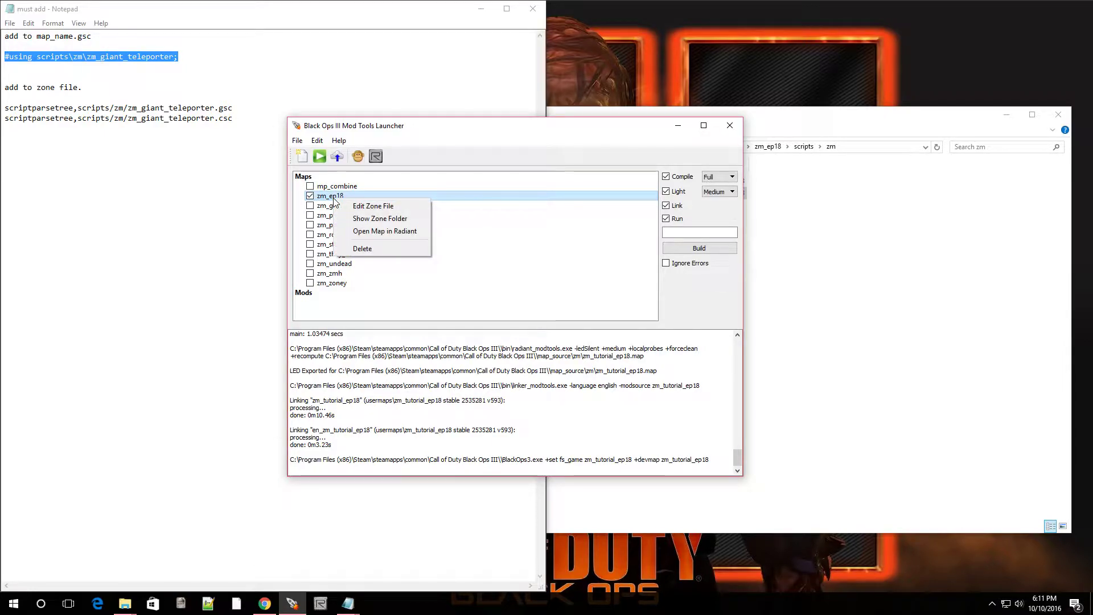
{"action": "left_click", "coordinate": [366, 206]}
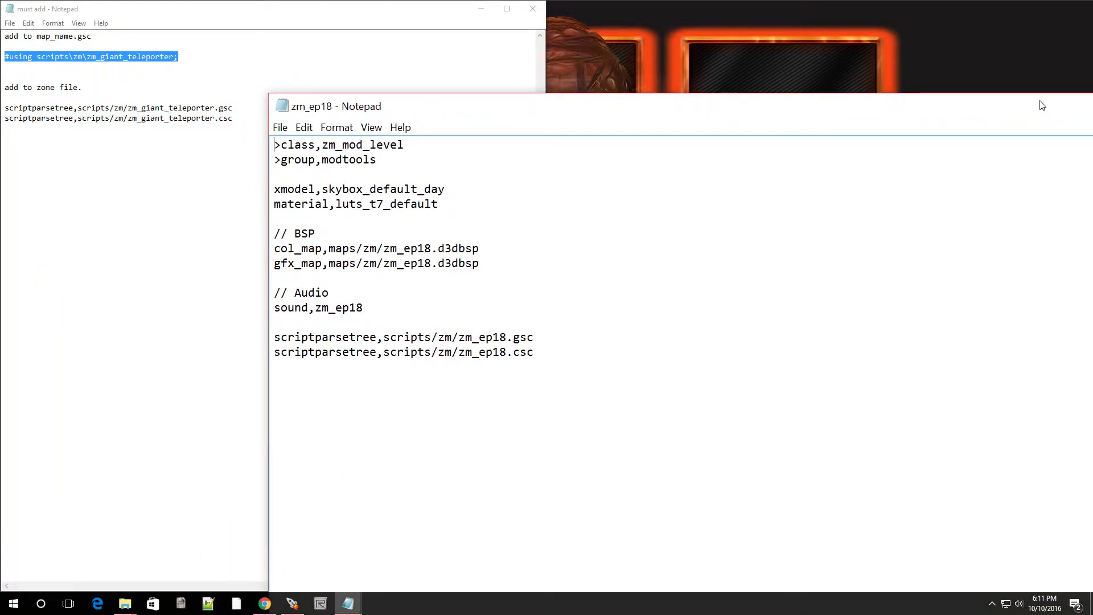
{"action": "left_click_drag", "start_coordinate": [527, 113], "coordinate": [813, 82]}
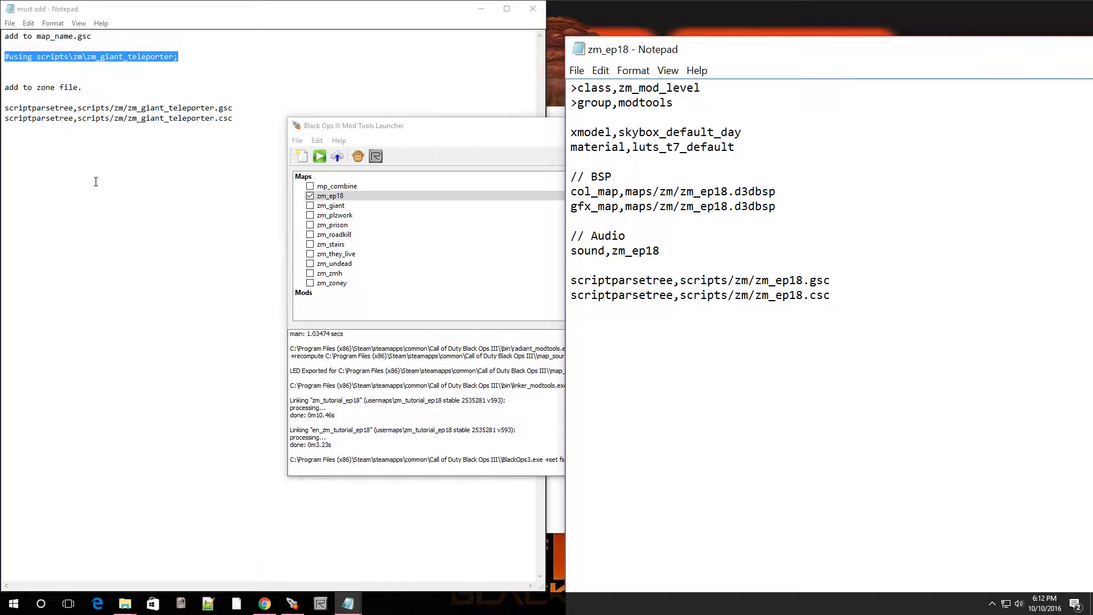
- Copy the two scriptparsetree lines for zm_giant_teleporter.gsc and .csc from the must add file to the end of the zone file
{"action": "left_click", "coordinate": [15, 123]}
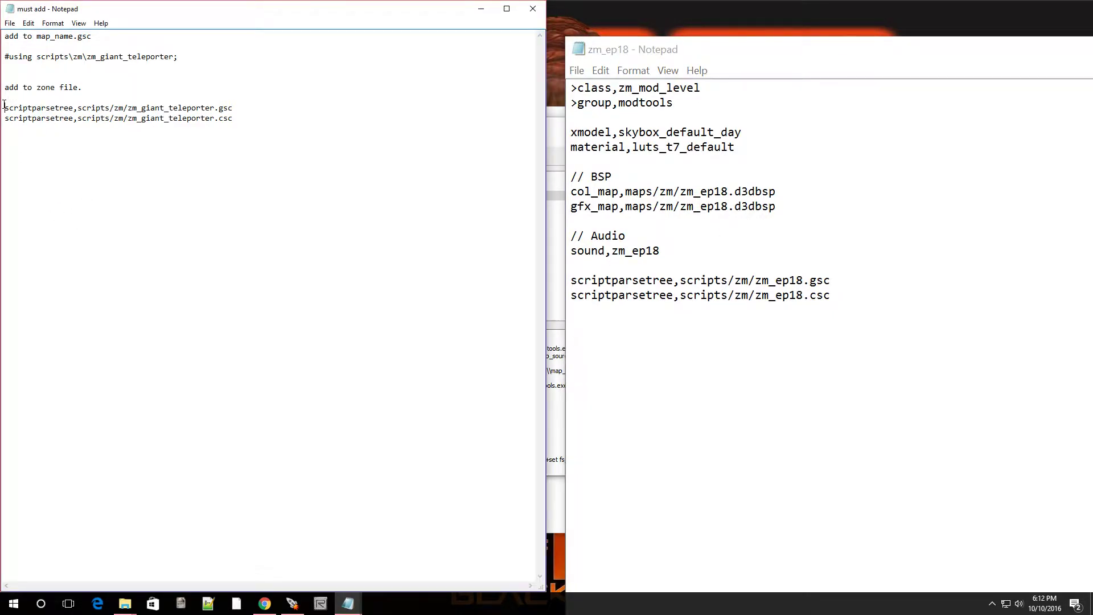
{"action": "left_click_drag", "start_coordinate": [4, 107], "coordinate": [61, 125]}
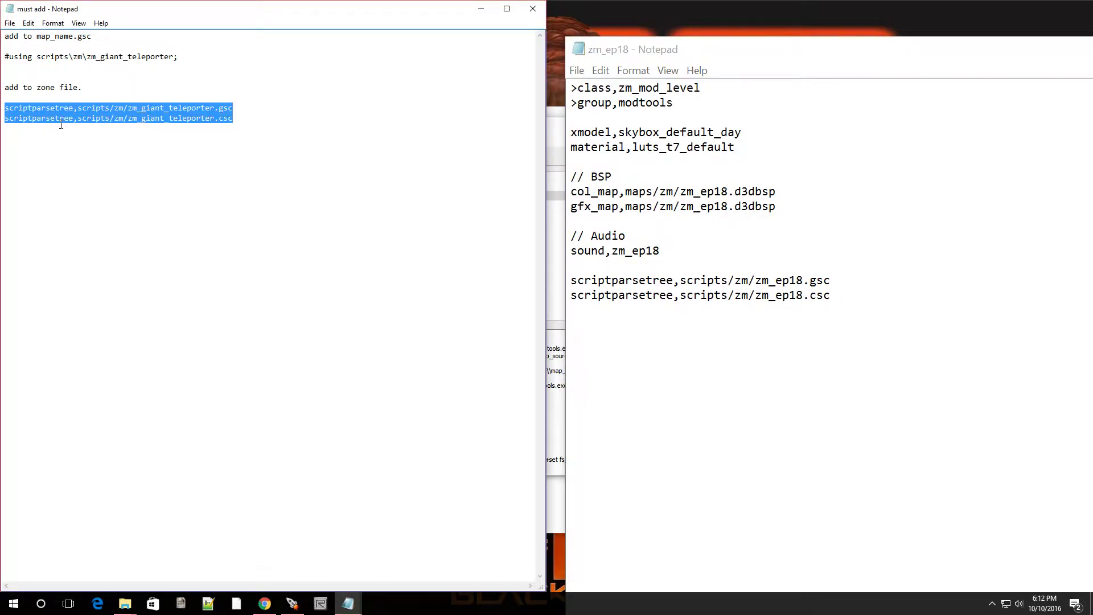
{"action": "right_click", "coordinate": [211, 115]}
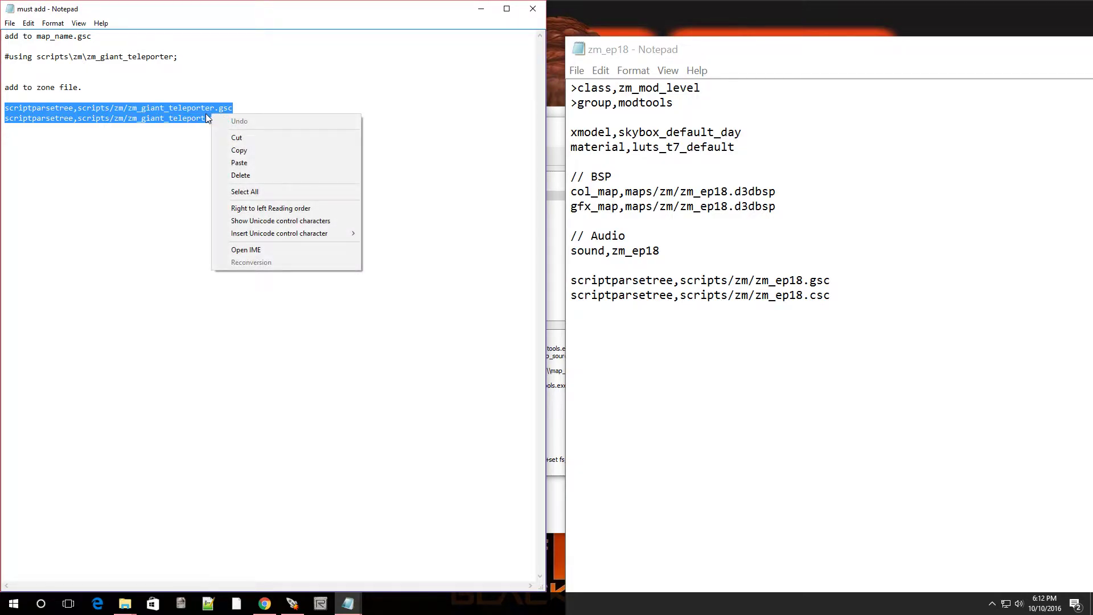
{"action": "left_click", "coordinate": [250, 150]}
{"action": "left_click", "coordinate": [581, 333]}
{"action": "right_click", "coordinate": [576, 349]}
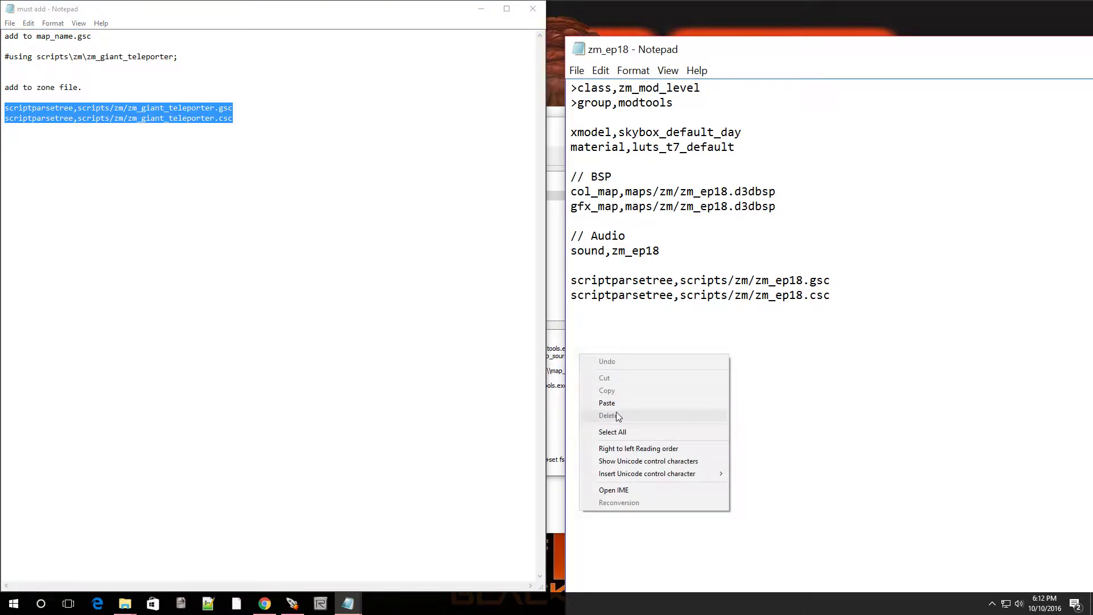
{"action": "left_click", "coordinate": [594, 412]}
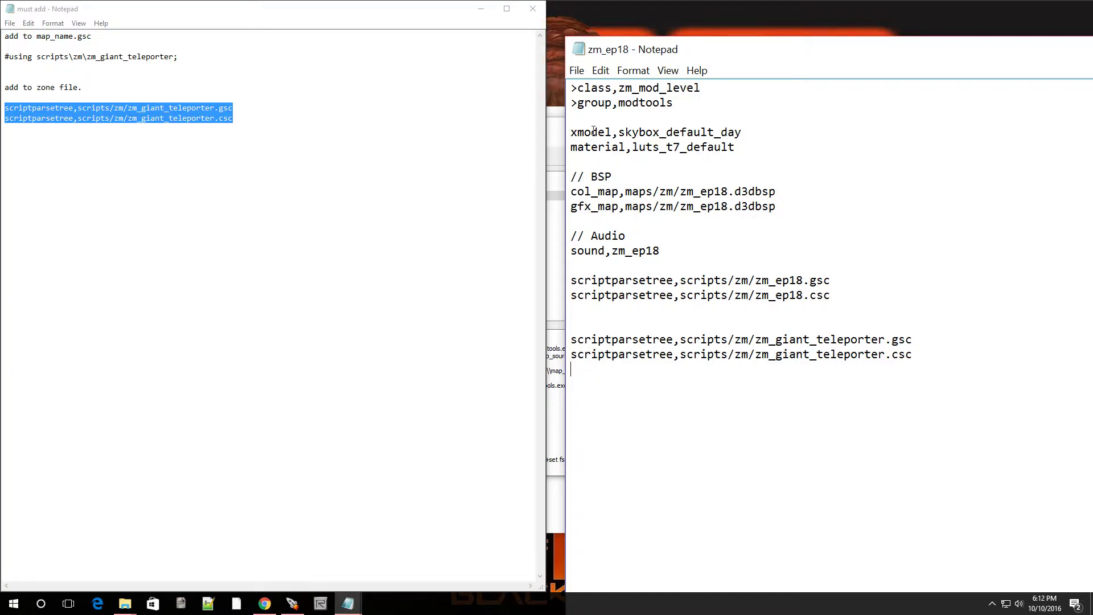
- Save the zm_ep18 zone file, and close both it and the must add file
{"action": "left_click", "coordinate": [577, 70]}
{"action": "left_click", "coordinate": [596, 124]}
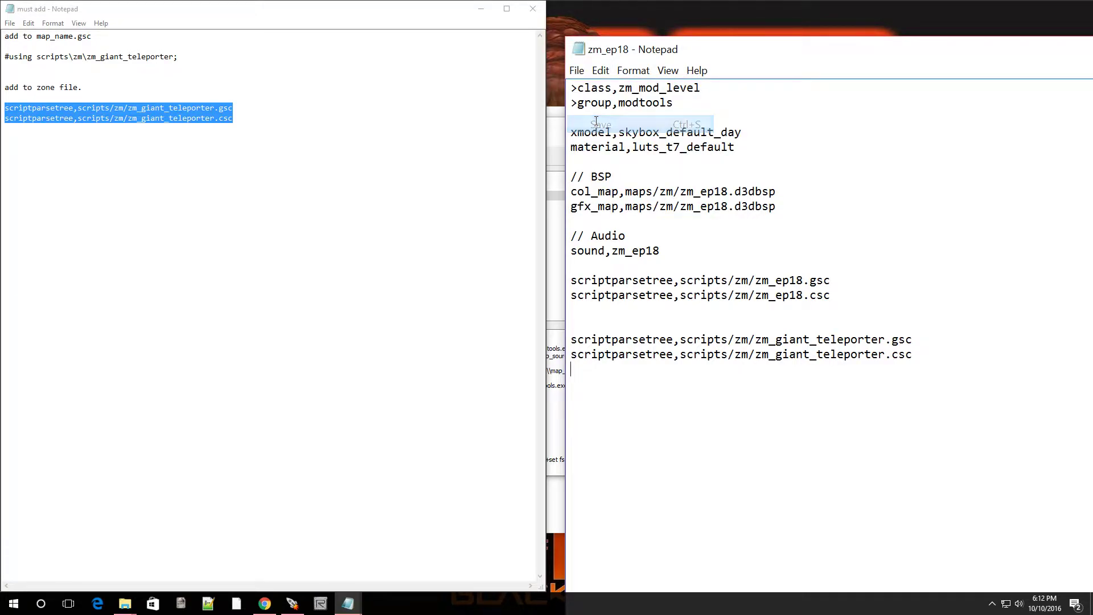
{"action": "left_click_drag", "start_coordinate": [973, 54], "coordinate": [1, 208]}
{"action": "left_click", "coordinate": [538, 16]}
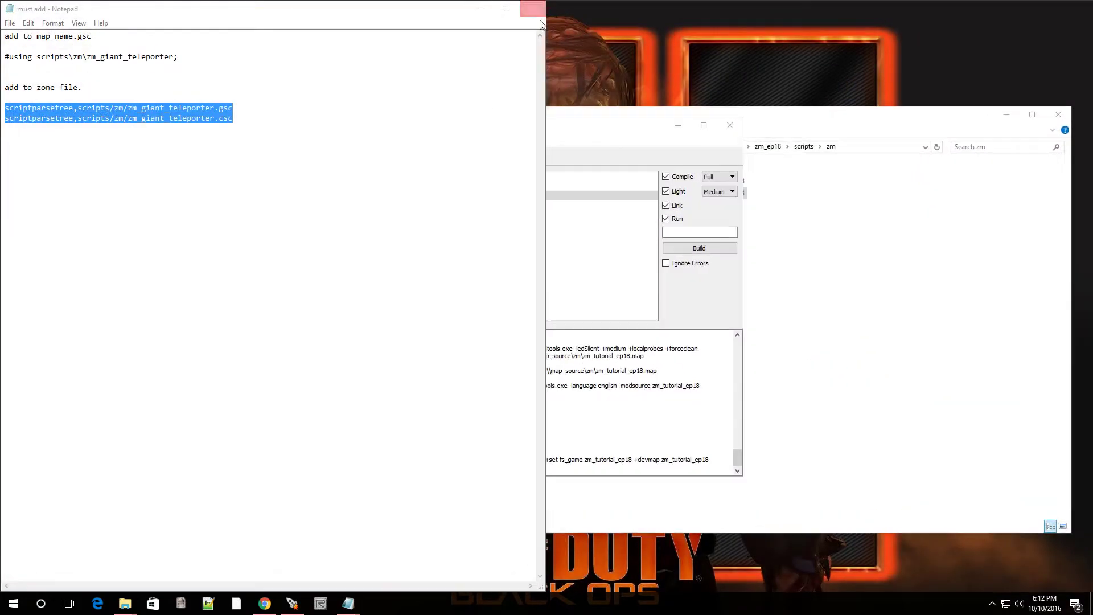
{"action": "left_click", "coordinate": [529, 9]}
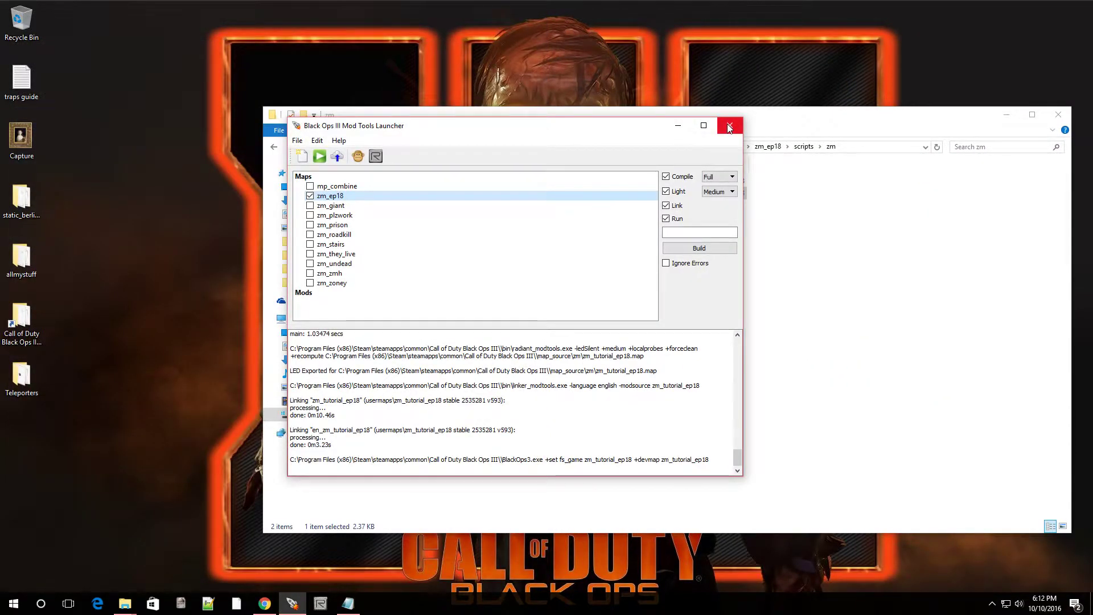
- Open the harrybo21_teleporter_scripts archive from the desktop Teleporters folder and close that folder window
{"action": "left_click_drag", "start_coordinate": [584, 131], "coordinate": [764, 111]}
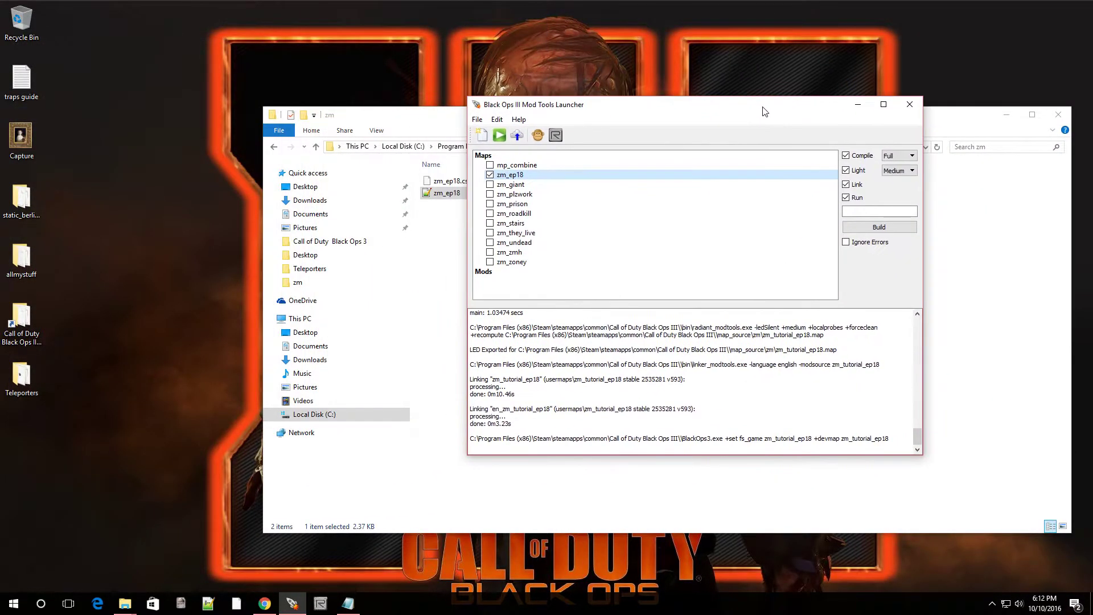
{"action": "double_click", "coordinate": [31, 369]}
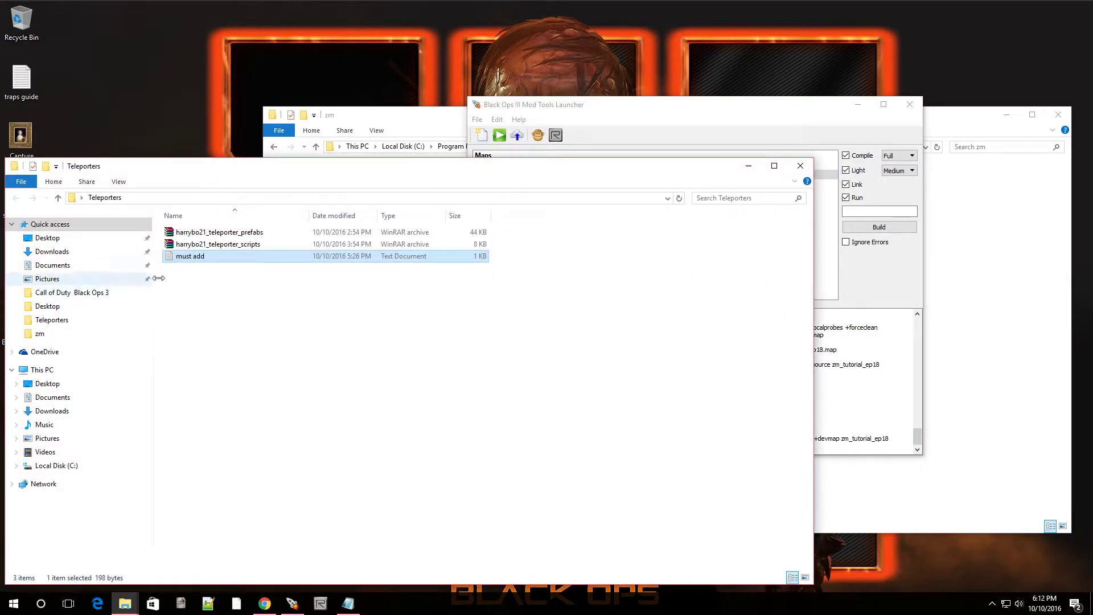
{"action": "double_click", "coordinate": [260, 245]}
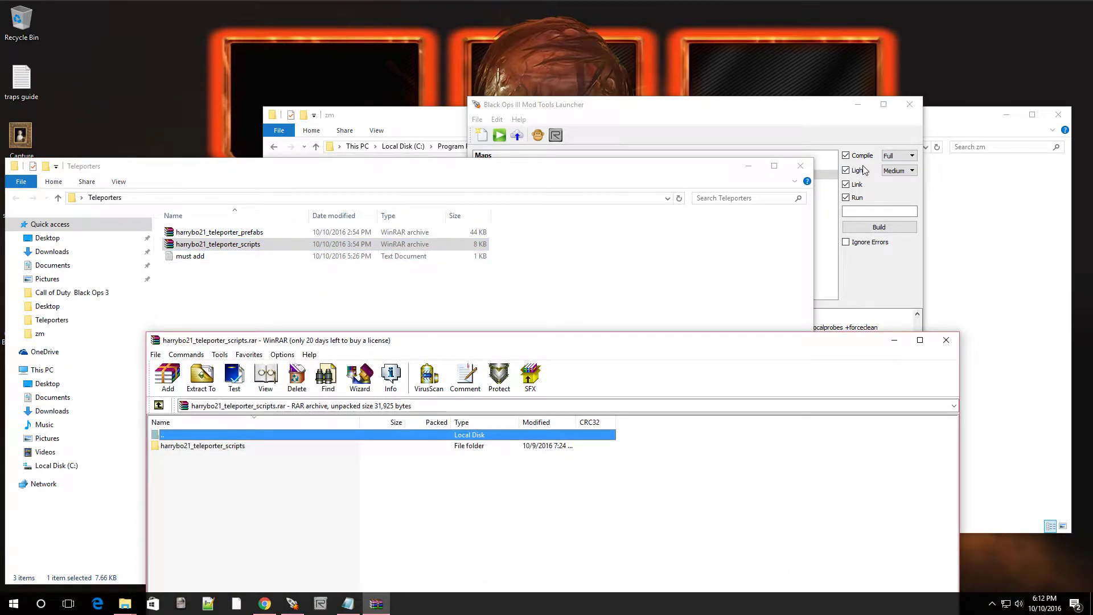
{"action": "left_click", "coordinate": [801, 166]}
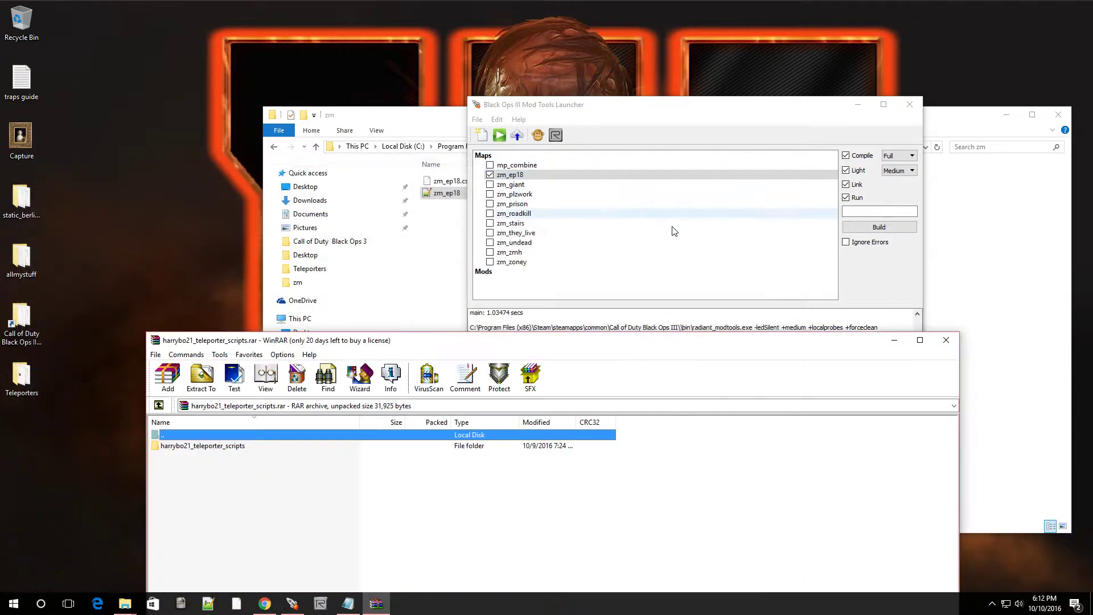
- Open the scripts\zm folder of the zm_ep18 usermap through the launcher's zone folder and move its window clear of the archive
{"action": "right_click", "coordinate": [532, 180]}
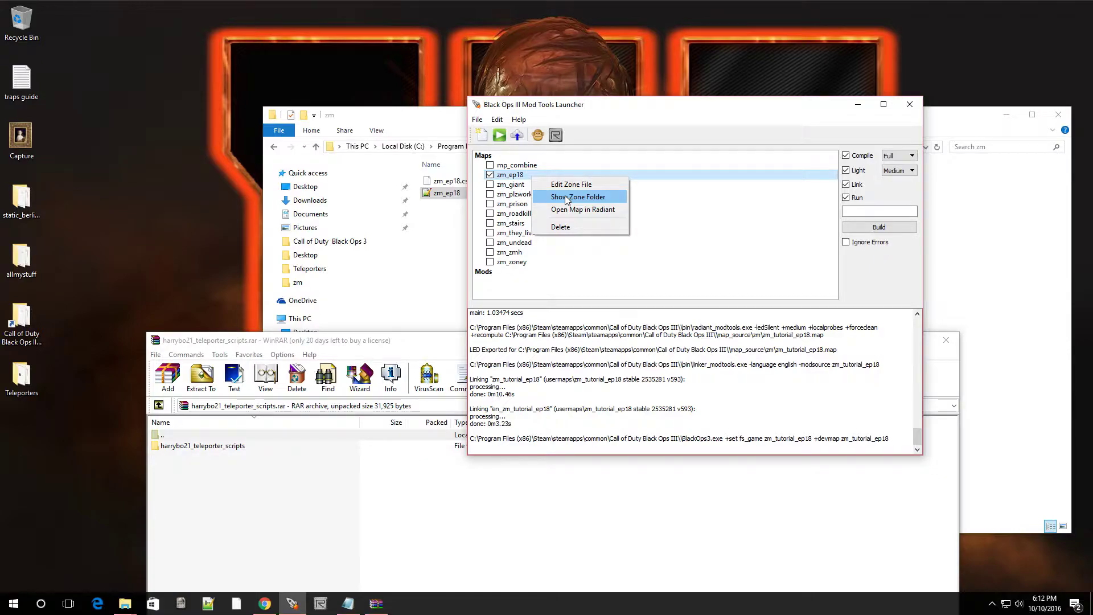
{"action": "left_click", "coordinate": [565, 196]}
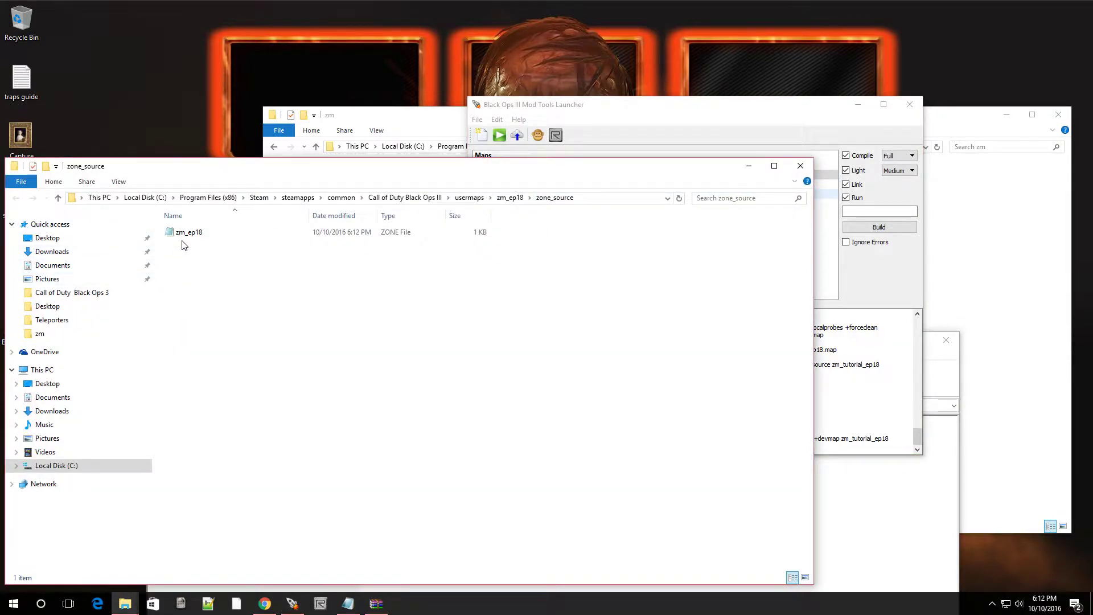
{"action": "left_click", "coordinate": [509, 199]}
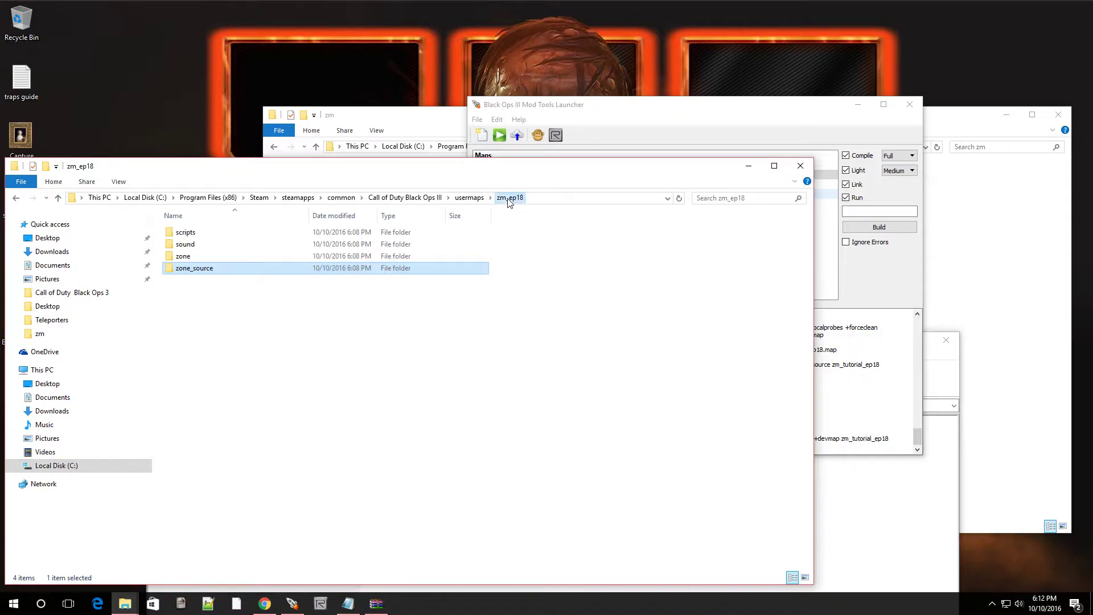
{"action": "double_click", "coordinate": [190, 234]}
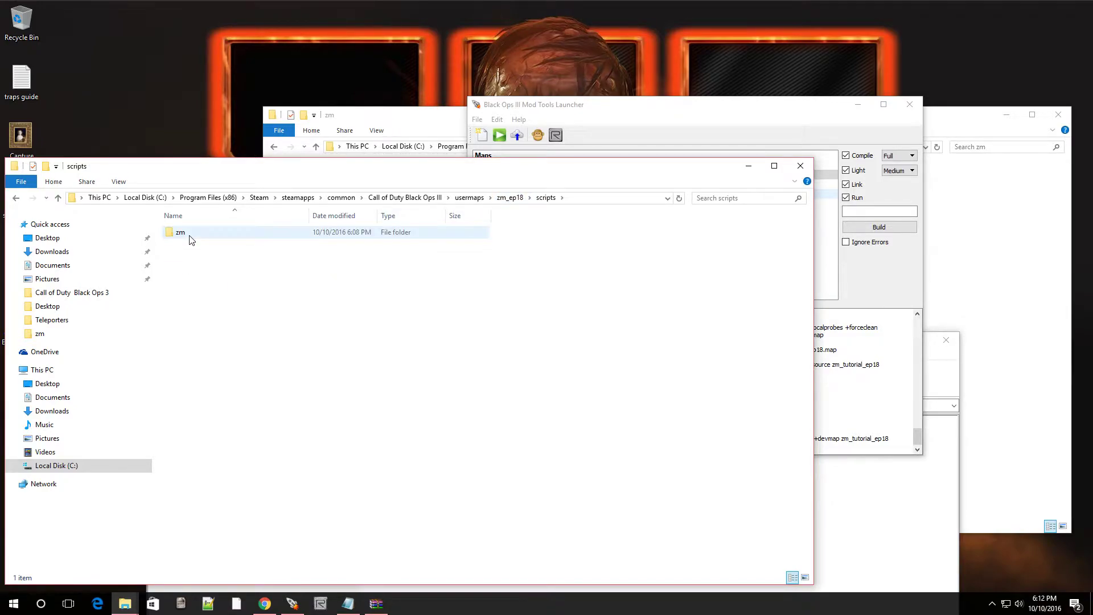
{"action": "double_click", "coordinate": [191, 235]}
{"action": "left_click_drag", "start_coordinate": [241, 177], "coordinate": [787, 135]}
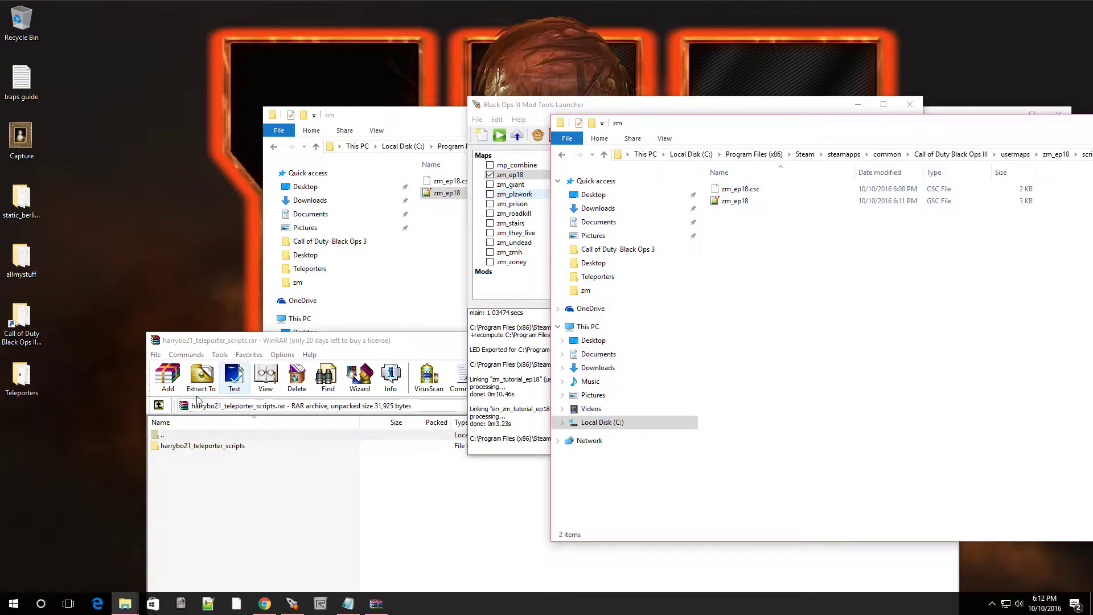
- Extract zm_giant_teleporter.gsc and zm_giant_teleporter.csc from the archive's harrybo21_teleporter_scripts folder into the map's scripts\zm folder
{"action": "double_click", "coordinate": [233, 449]}
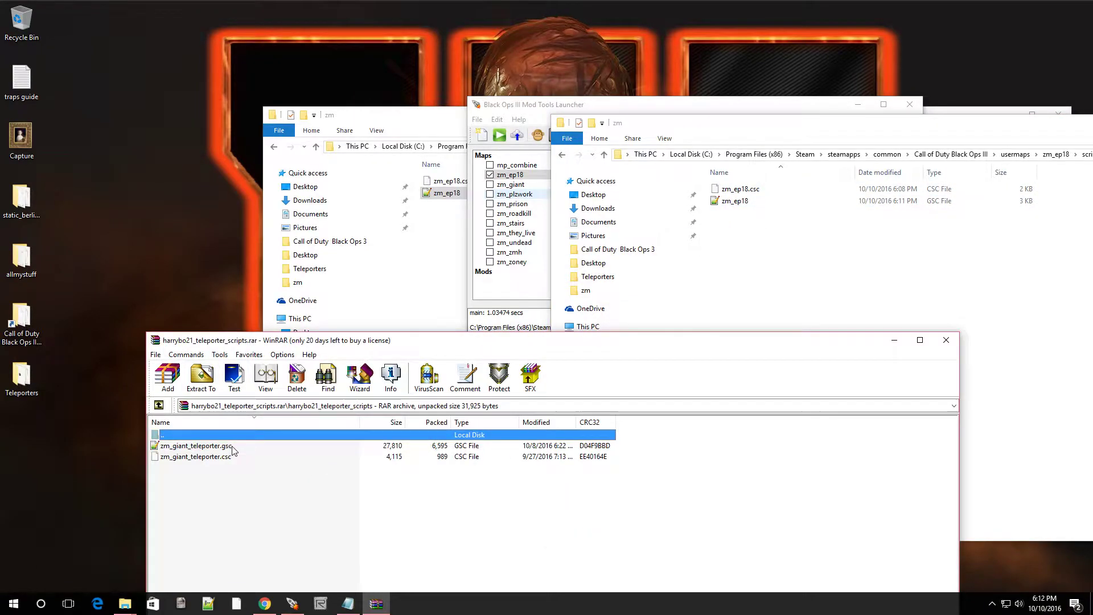
{"action": "left_click_drag", "start_coordinate": [211, 484], "coordinate": [794, 264]}
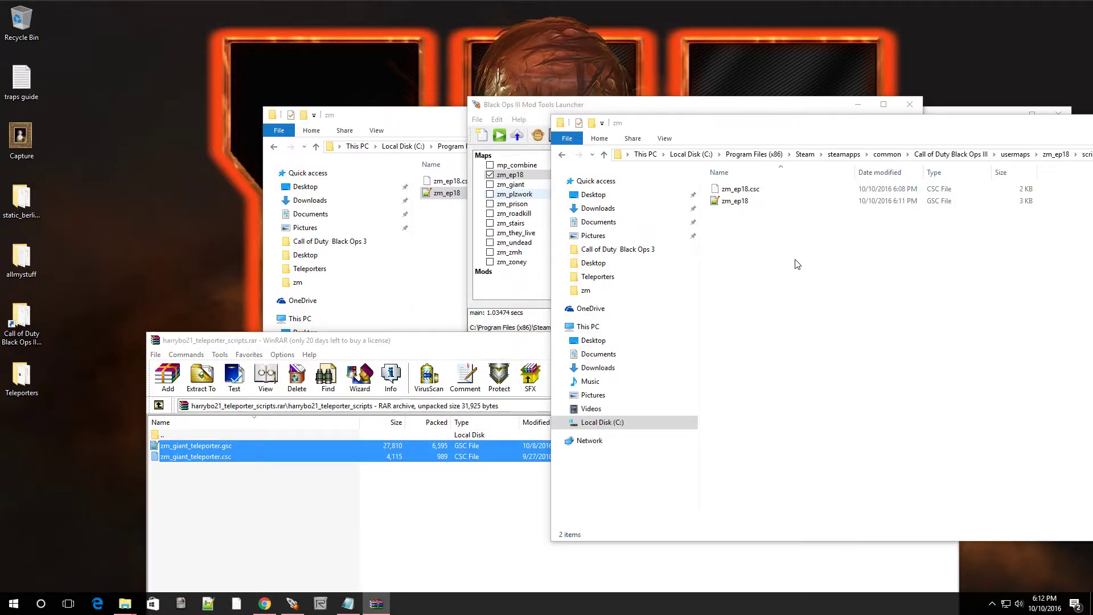
- Finish adding both teleporter scripts to the map's scripts\zm folder, and close that folder window and the archive
{"action": "left_click", "coordinate": [777, 326]}
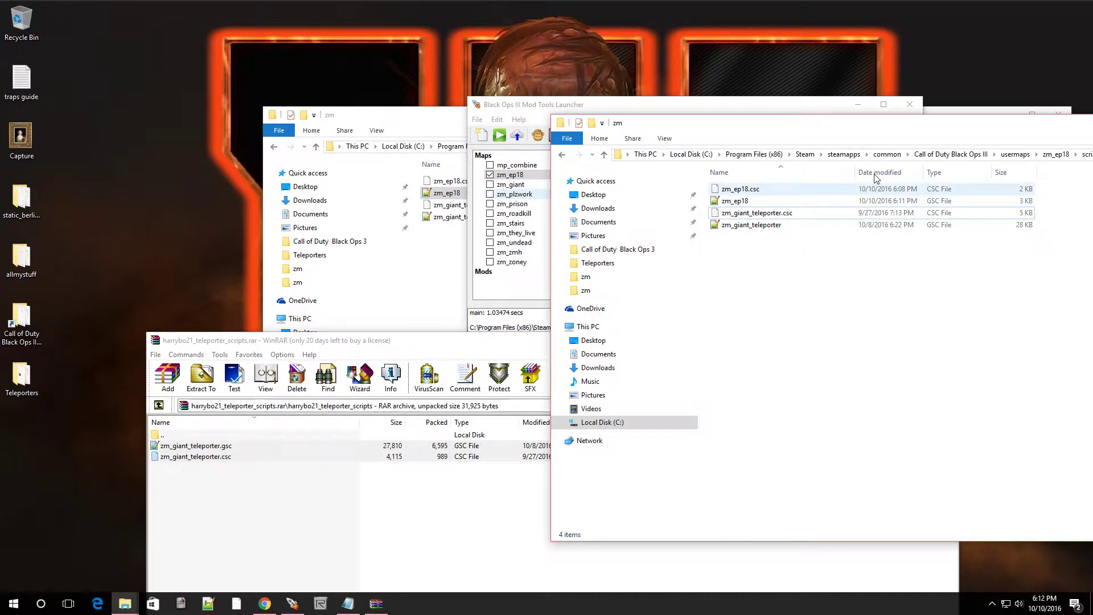
{"action": "left_click_drag", "start_coordinate": [1021, 133], "coordinate": [565, 194]}
{"action": "left_click", "coordinate": [891, 183]}
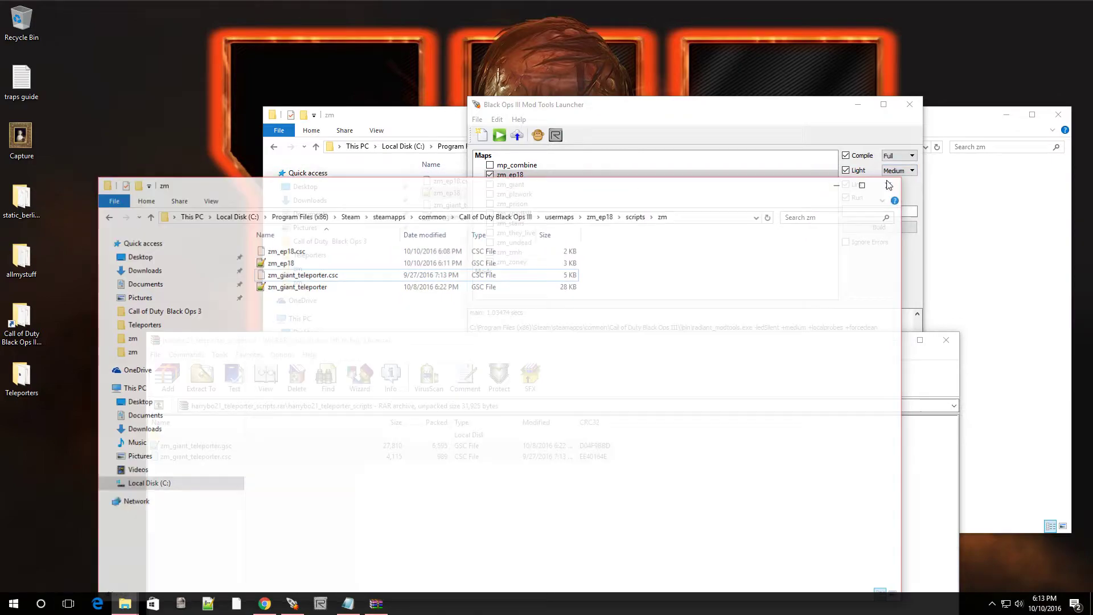
{"action": "left_click", "coordinate": [945, 340]}
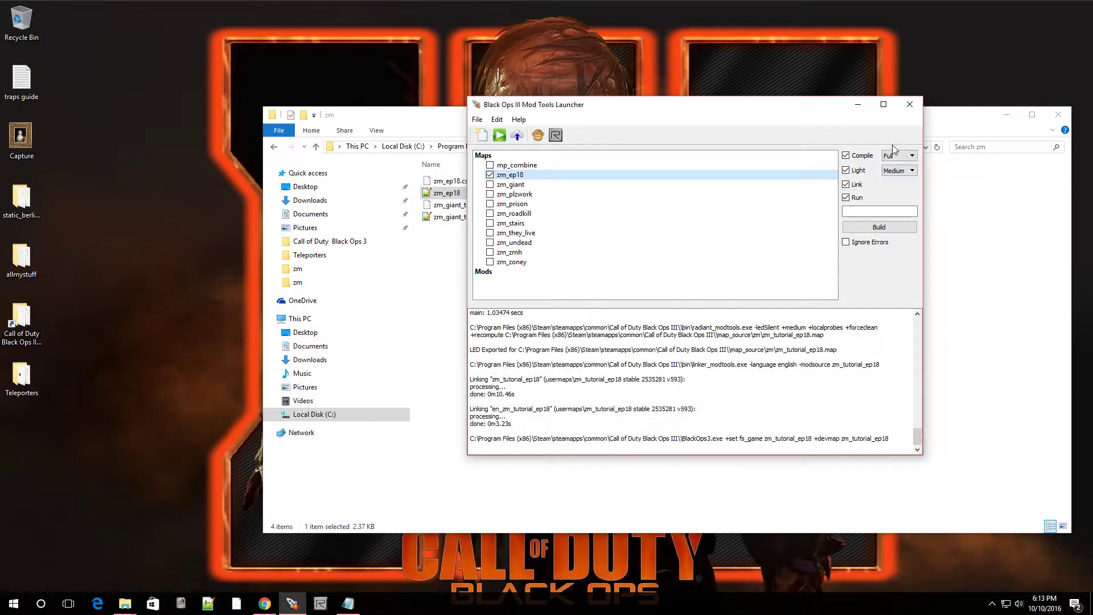
- Open the zm_ep18 map in Radiant from the launcher and look around the existing layout in the camera view
{"action": "right_click", "coordinate": [541, 178]}
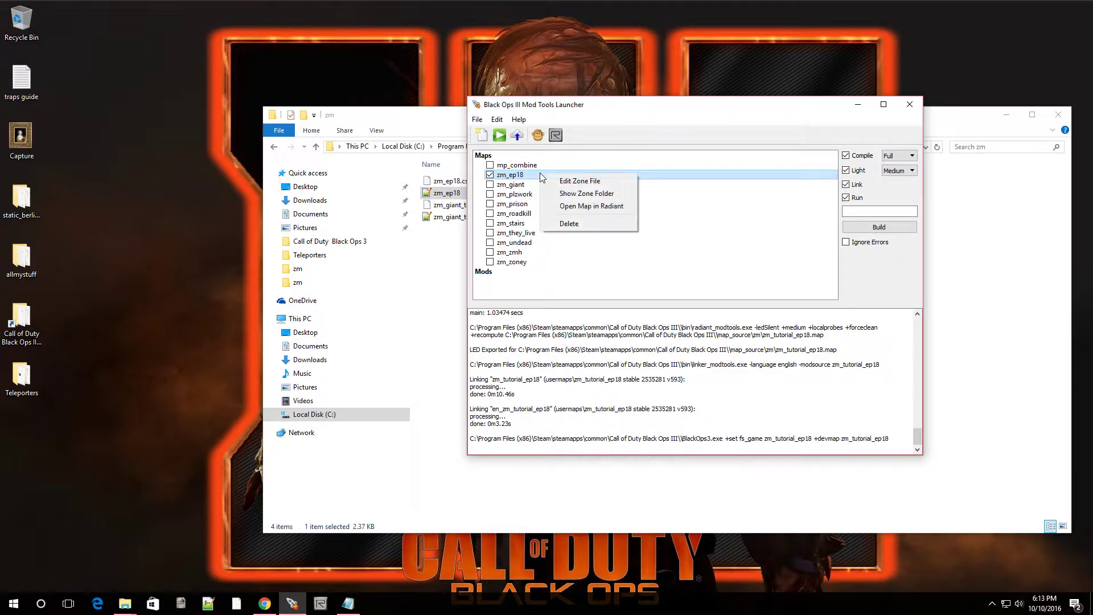
{"action": "left_click", "coordinate": [569, 208]}
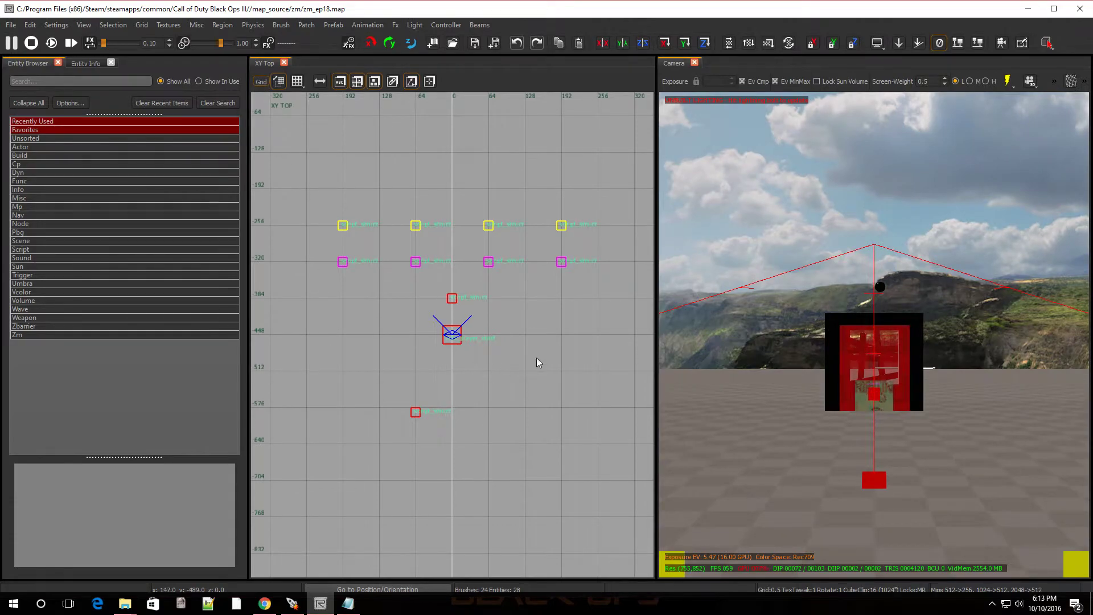
{"action": "right_click", "coordinate": [806, 390]}
{"action": "key", "text": "s"}
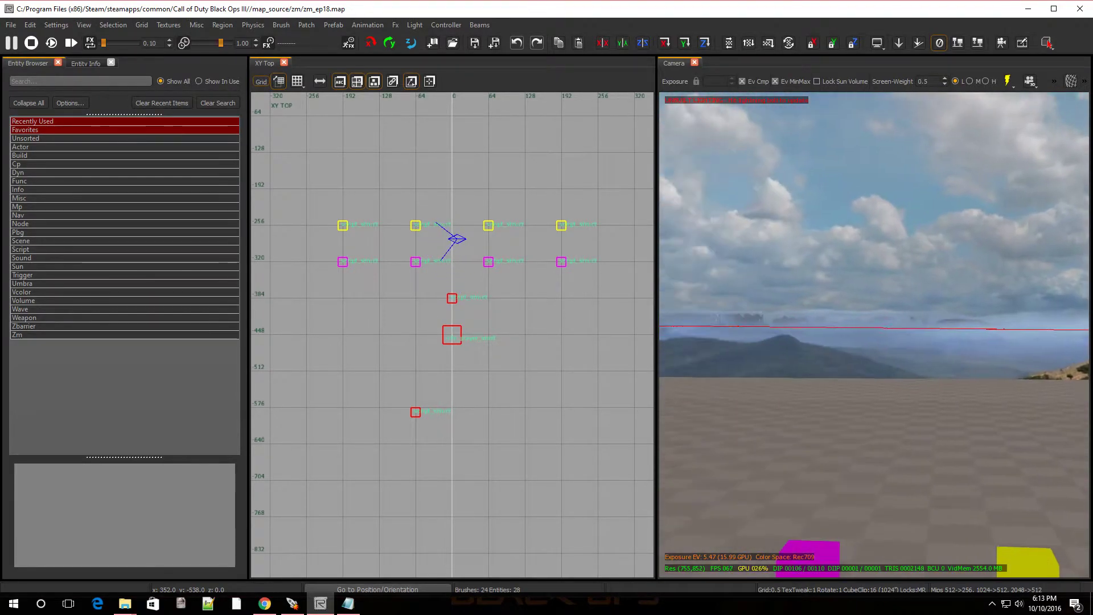
{"action": "key", "text": "s"}
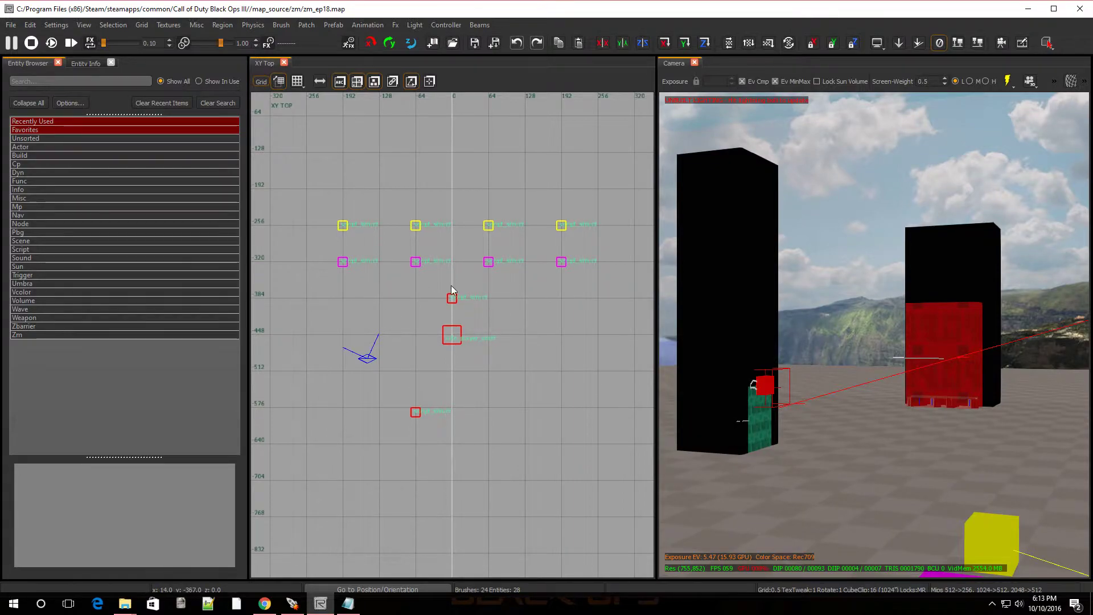
- Place a misc prefab in the map using black_box_room.map from the zm\harrybo21_prefabs\teleporters folder
{"action": "key", "text": "n"}
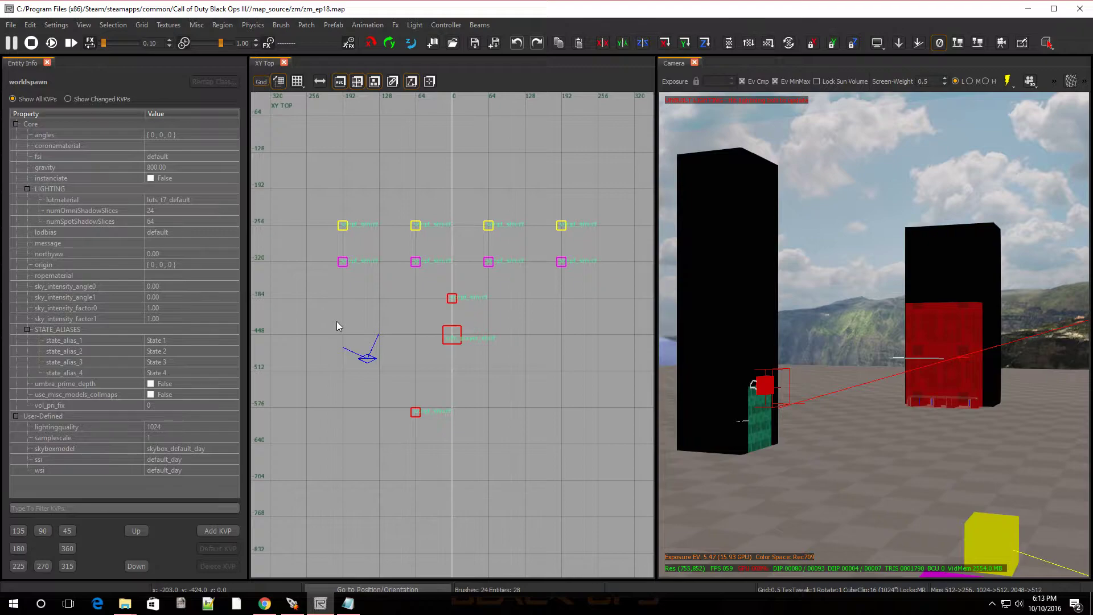
{"action": "key", "text": "b"}
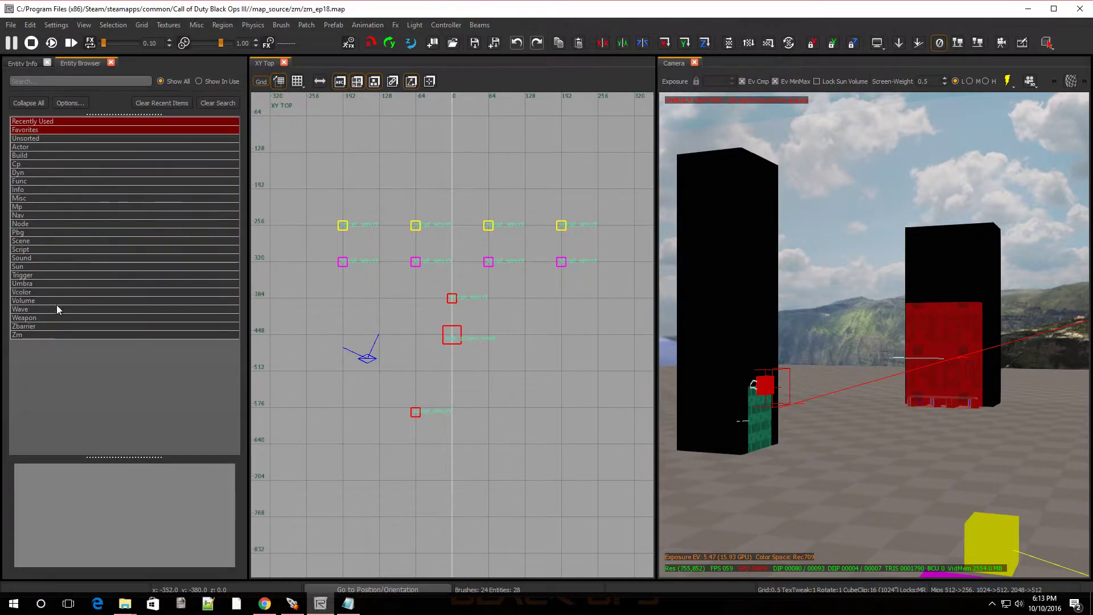
{"action": "left_click", "coordinate": [56, 200]}
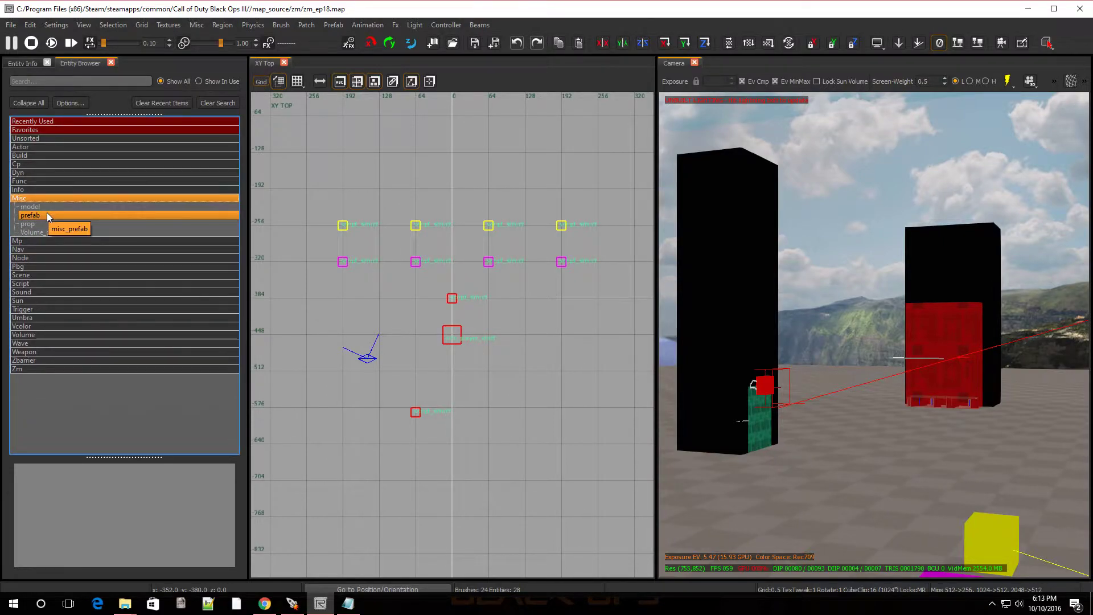
{"action": "left_click", "coordinate": [47, 215]}
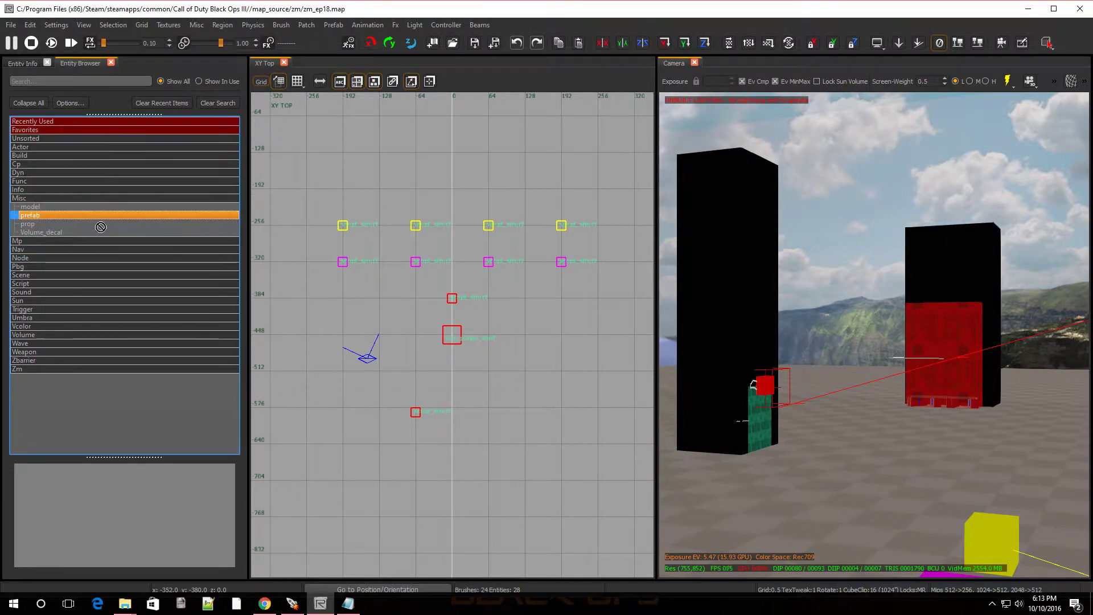
{"action": "left_click", "coordinate": [493, 422]}
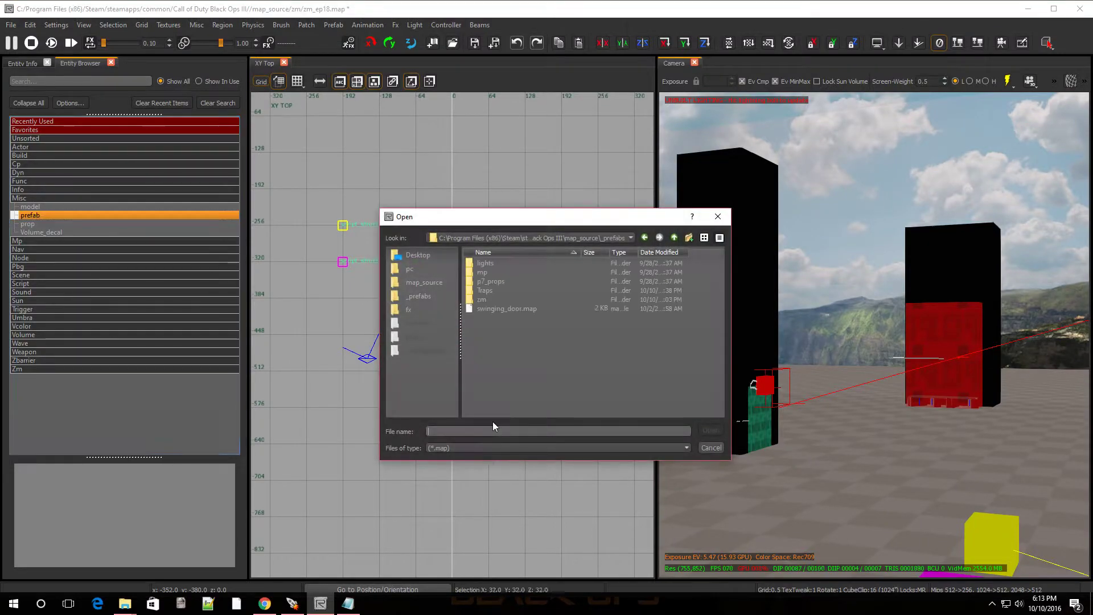
{"action": "double_click", "coordinate": [481, 300]}
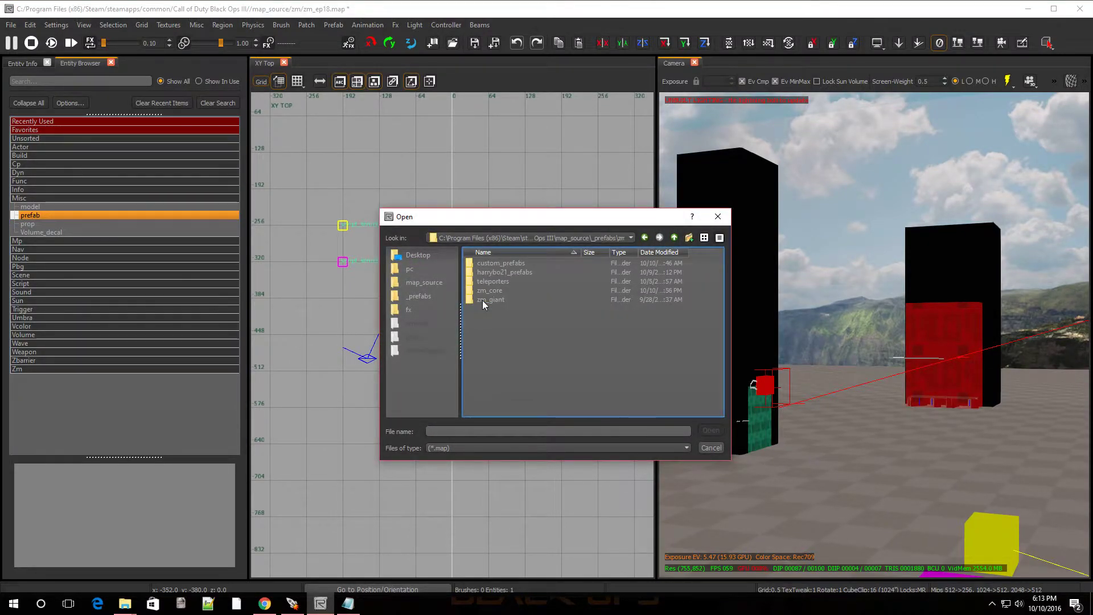
{"action": "left_click", "coordinate": [493, 272]}
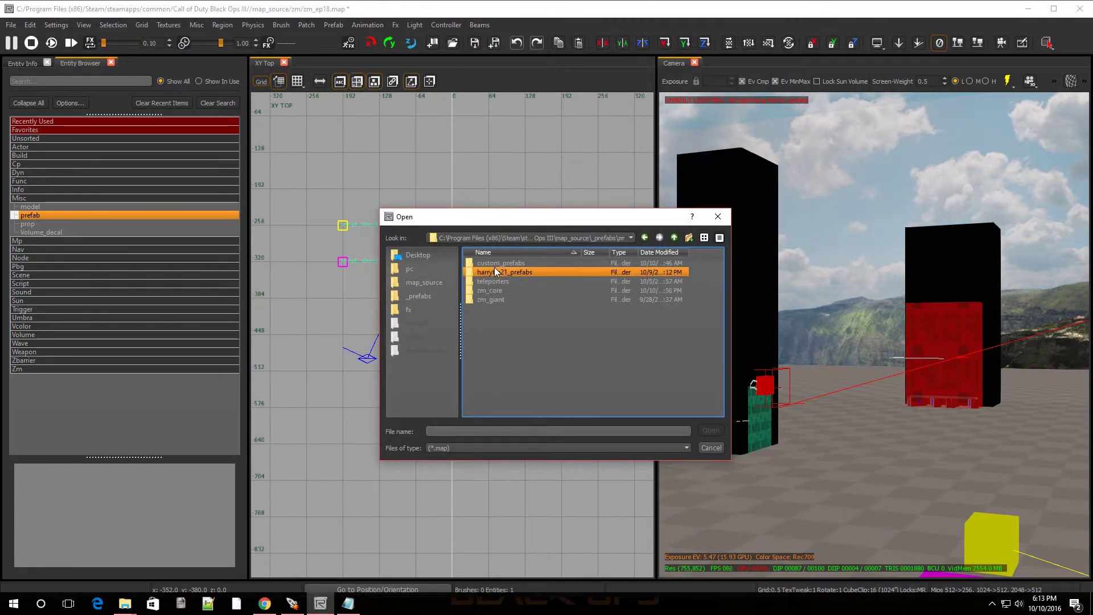
{"action": "double_click", "coordinate": [525, 271]}
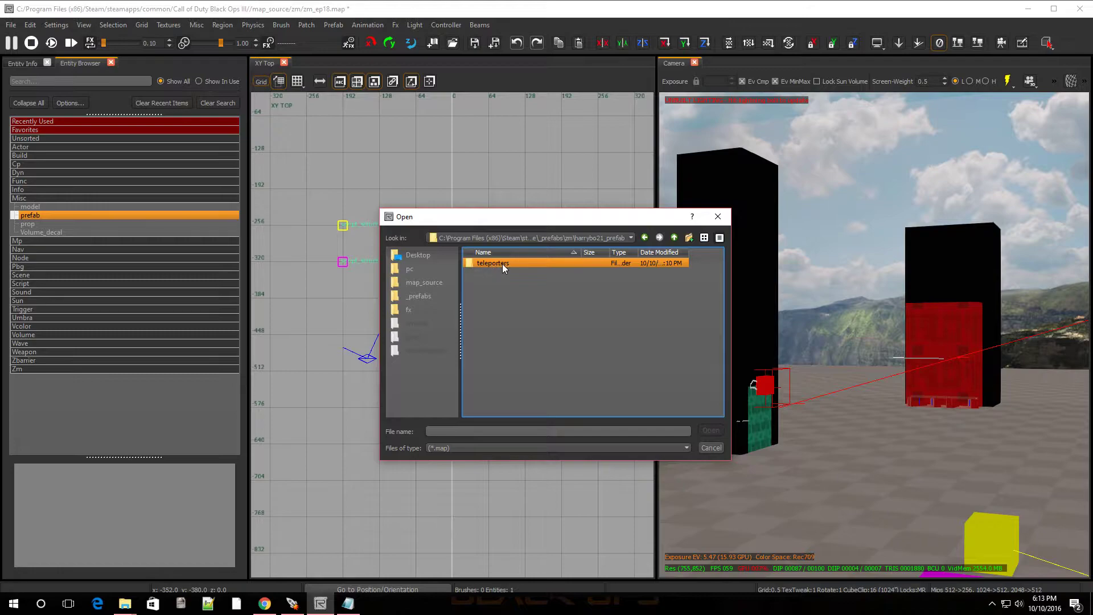
{"action": "left_click", "coordinate": [506, 263]}
{"action": "double_click", "coordinate": [505, 263]}
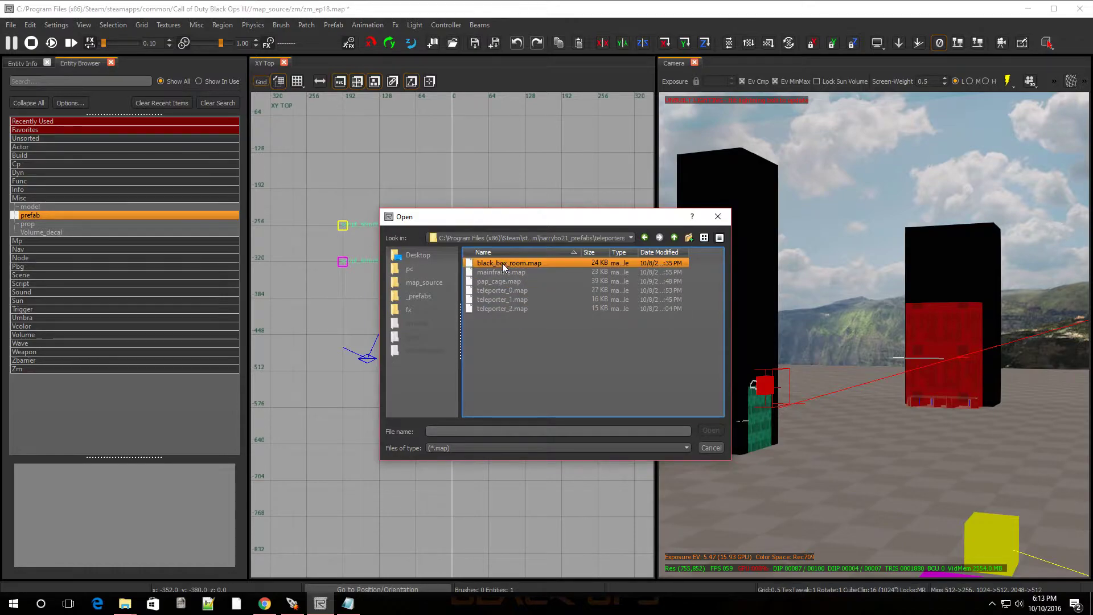
{"action": "double_click", "coordinate": [502, 263]}
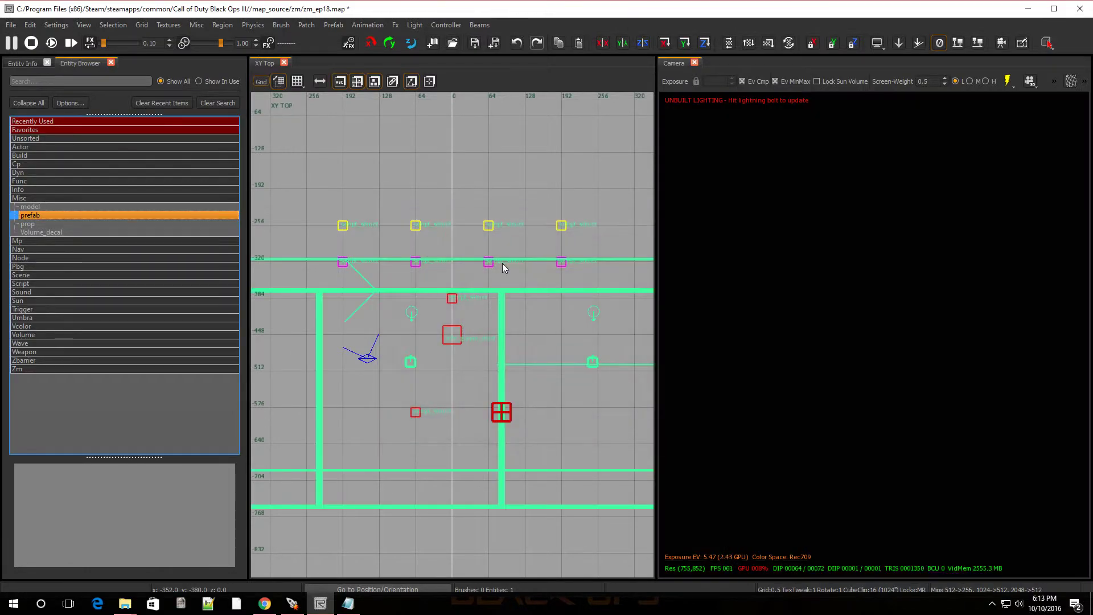
- Move the black box room prefab into the map's upper-left corner and raise it to an origin of about -1769, 1682, 393
{"action": "scroll", "coordinate": [438, 377], "scroll_direction": "down", "scroll_amount": 2}
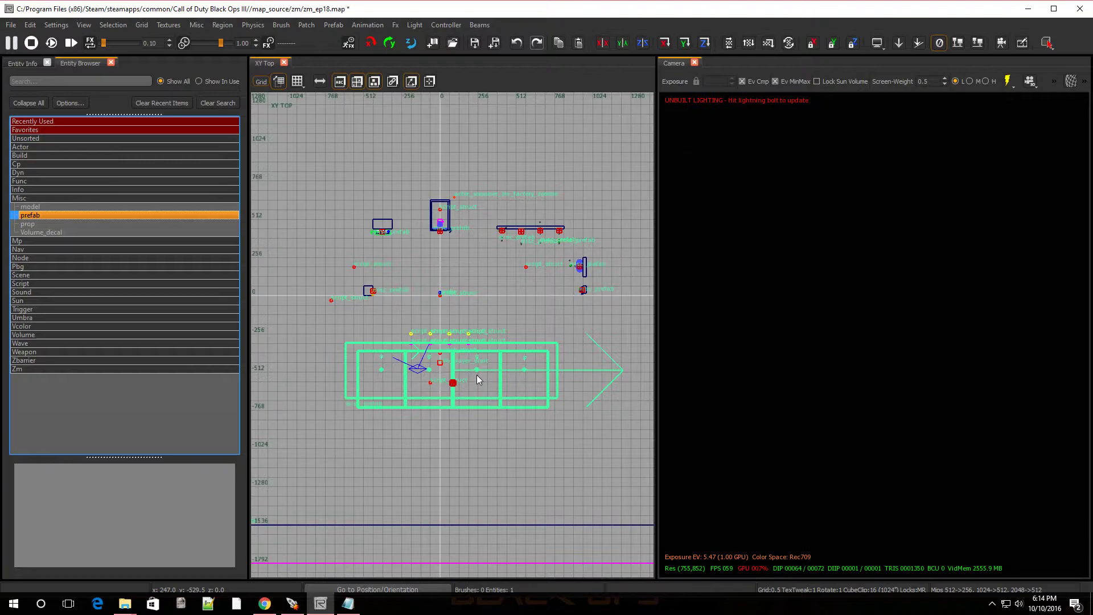
{"action": "scroll", "coordinate": [476, 374], "scroll_direction": "down", "scroll_amount": 3}
{"action": "scroll", "coordinate": [476, 375], "scroll_direction": "up", "scroll_amount": 1}
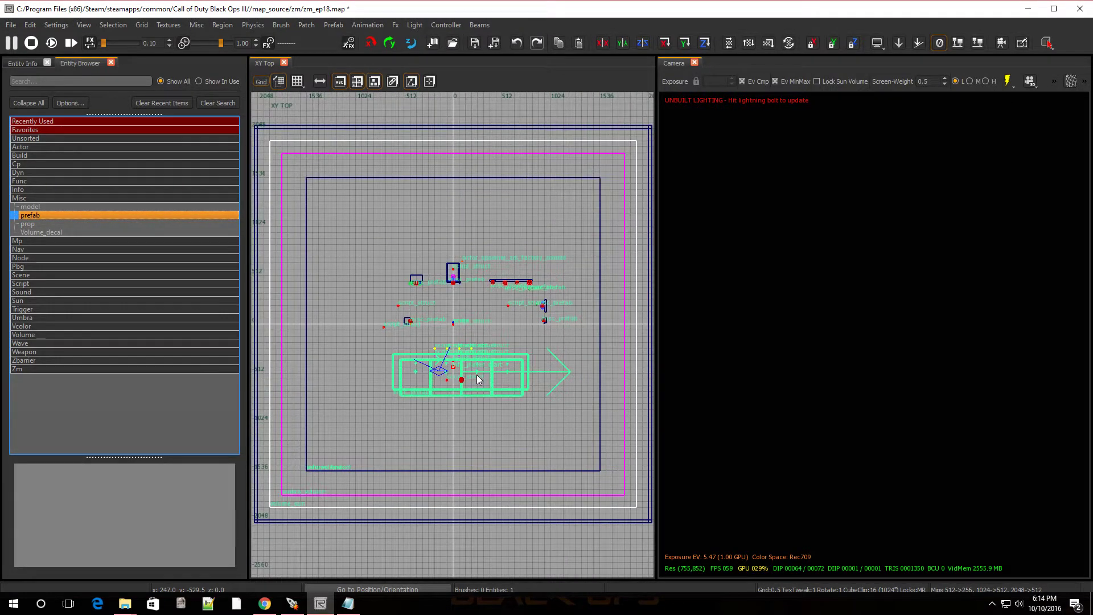
{"action": "left_click_drag", "start_coordinate": [478, 379], "coordinate": [378, 189]}
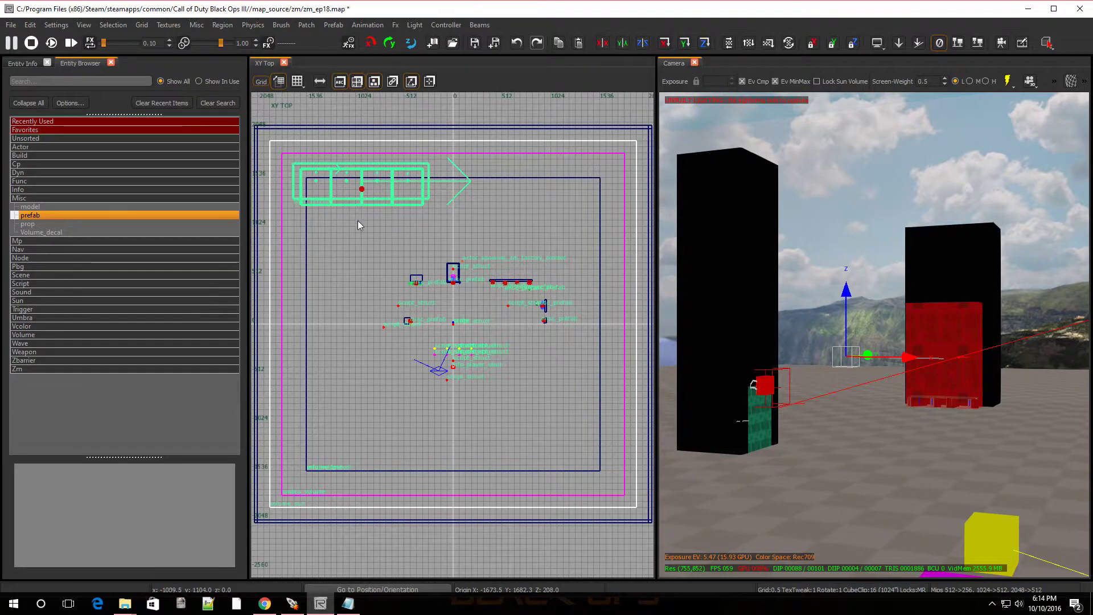
{"action": "key", "text": "ctrl+Tab"}
{"action": "left_click_drag", "start_coordinate": [452, 347], "coordinate": [442, 328]}
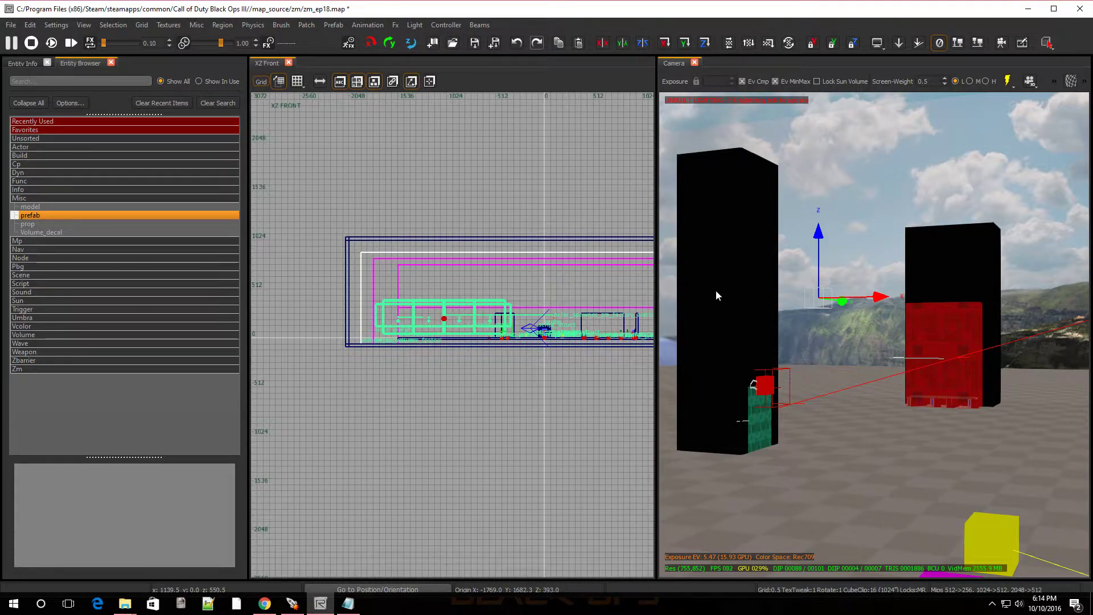
{"action": "key", "text": "Escape"}
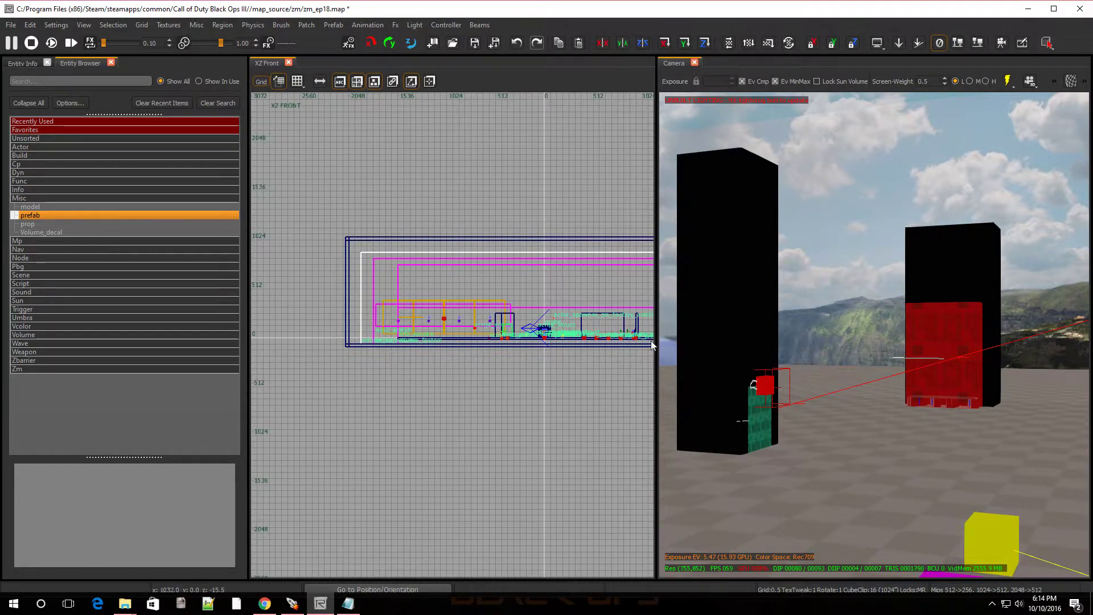
{"action": "right_click_drag", "start_coordinate": [683, 341], "coordinate": [874, 334]}
- Place another misc prefab below the player spawn in the top view, using mainframe.map from the harrybo21_prefabs\teleporters folder
{"action": "key", "text": "ctrl+Tab"}
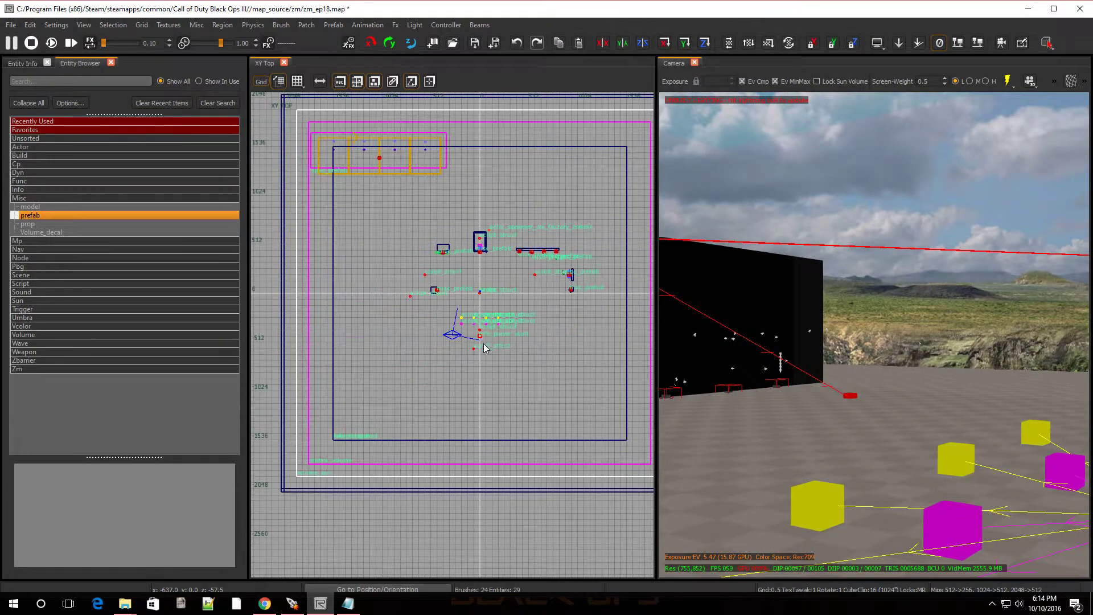
{"action": "scroll", "coordinate": [485, 348], "scroll_direction": "up", "scroll_amount": 2}
{"action": "left_click", "coordinate": [122, 215]}
{"action": "left_click_drag", "start_coordinate": [122, 216], "coordinate": [503, 378]}
{"action": "left_click", "coordinate": [510, 300]}
{"action": "double_click", "coordinate": [510, 299]}
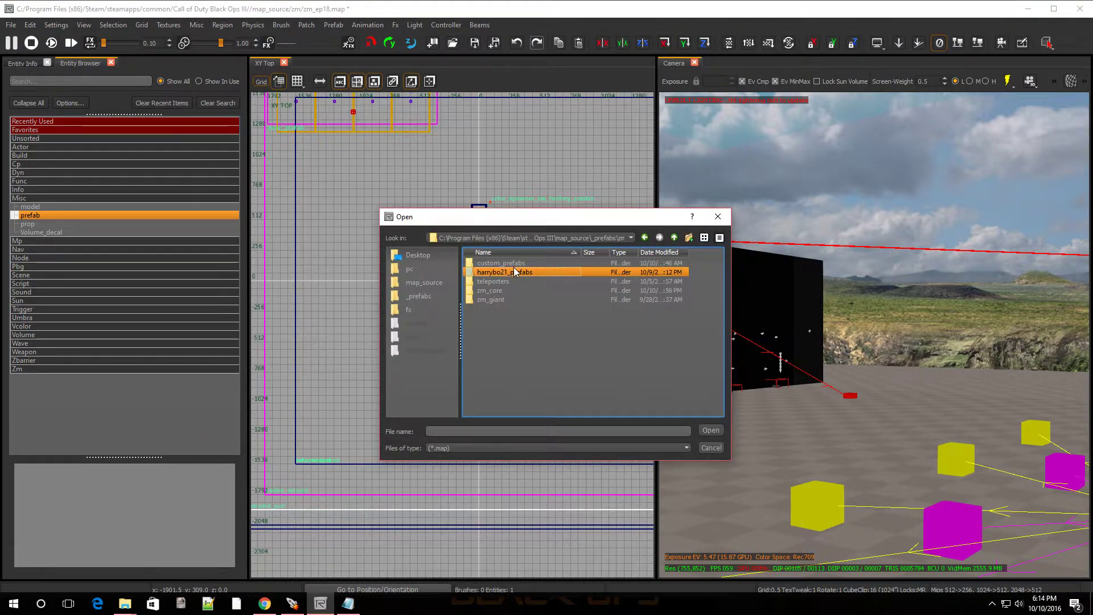
{"action": "double_click", "coordinate": [514, 272]}
{"action": "double_click", "coordinate": [513, 262]}
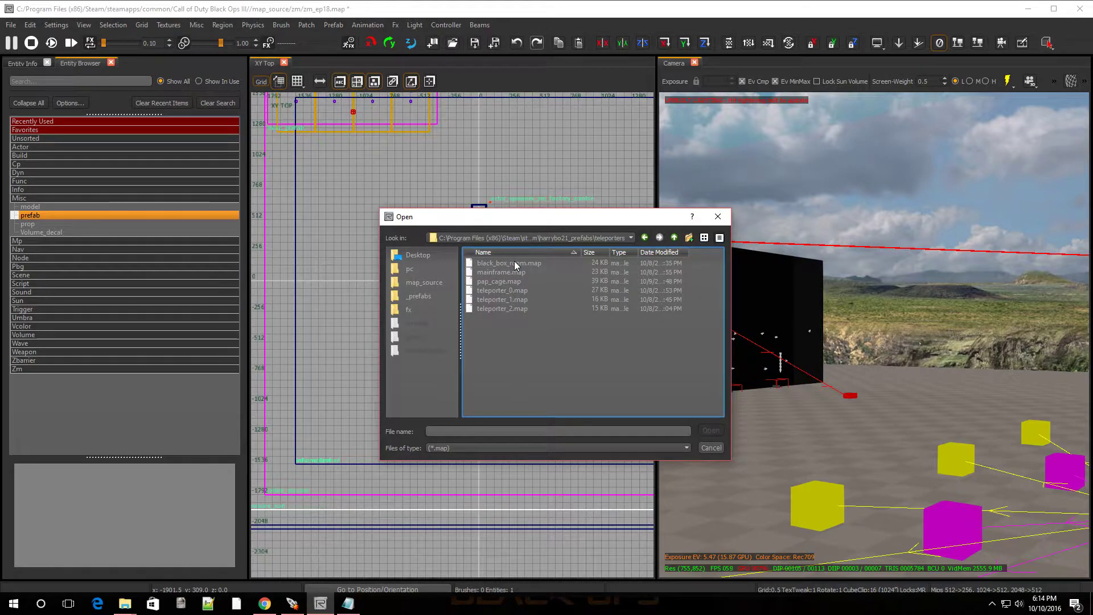
{"action": "double_click", "coordinate": [500, 272]}
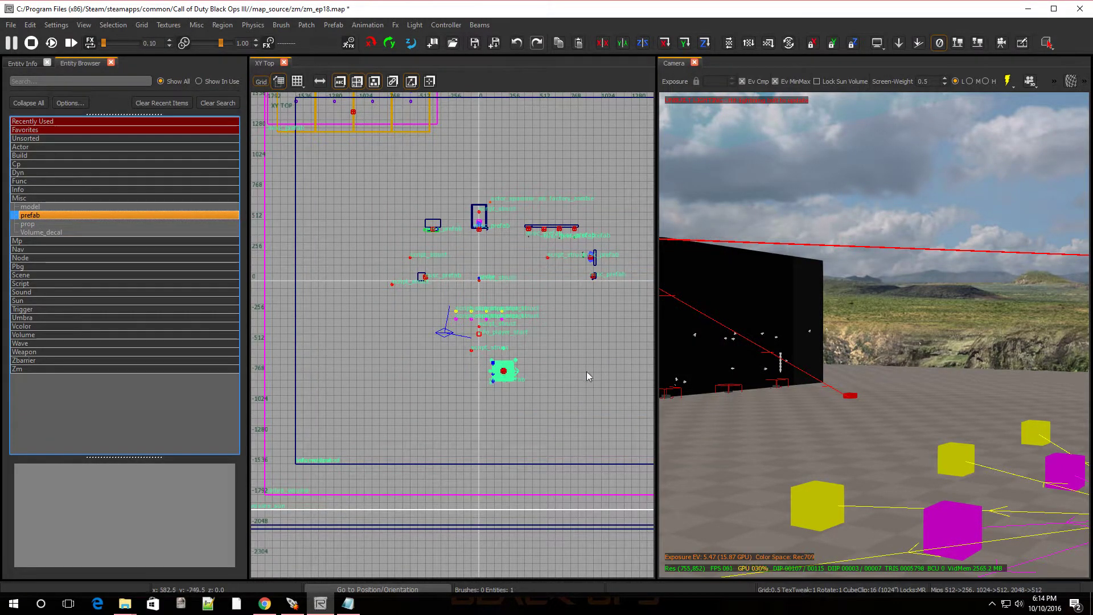
- Move the mainframe prefab up beside the player spawns and lower it toward the floor, to an origin of about 475, 148, 85
{"action": "key", "text": "f"}
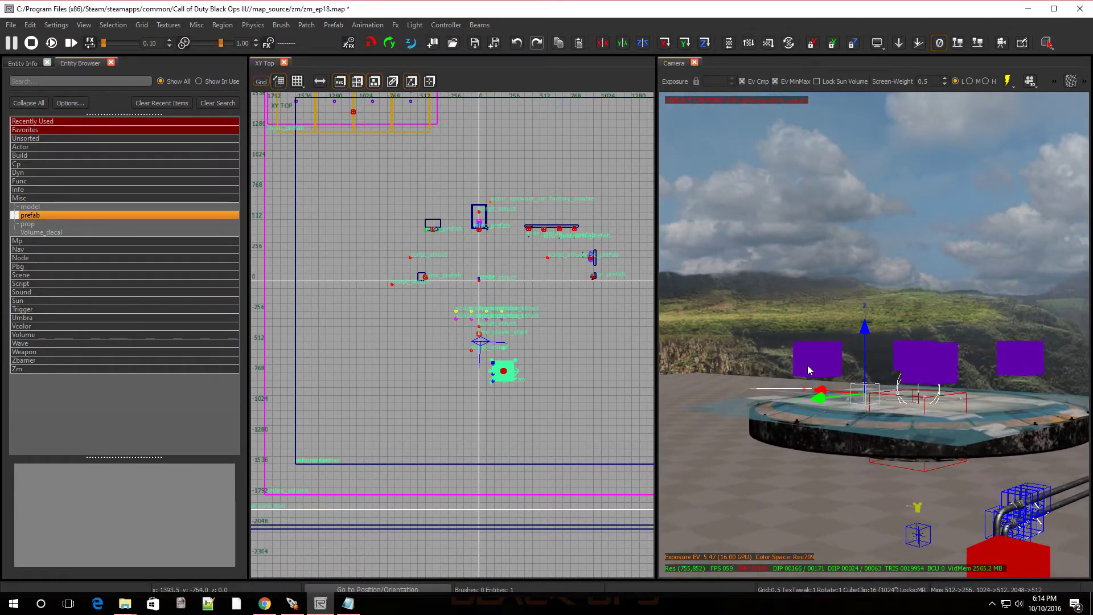
{"action": "mouse_move", "coordinate": [500, 375]}
{"action": "left_mouse_down"}
{"action": "mouse_move", "coordinate": [514, 355]}
{"action": "mouse_move", "coordinate": [512, 277]}
{"action": "mouse_move", "coordinate": [548, 292]}
{"action": "left_mouse_up"}
{"action": "right_click_drag", "start_coordinate": [683, 391], "coordinate": [894, 318]}
{"action": "left_click_drag", "start_coordinate": [895, 316], "coordinate": [889, 403]}
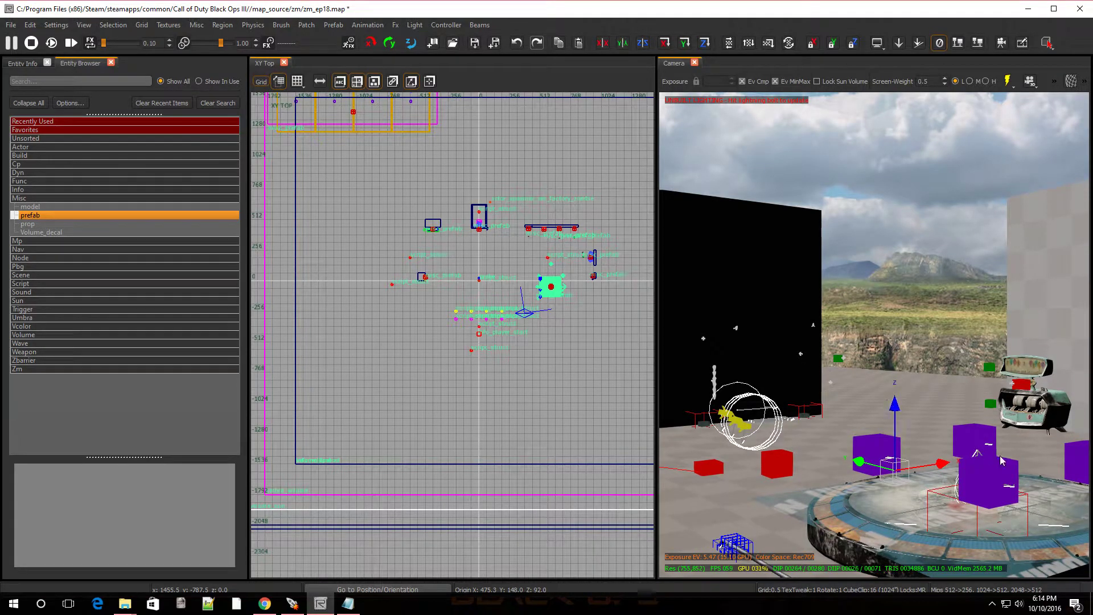
{"action": "right_click_drag", "start_coordinate": [1002, 461], "coordinate": [973, 302]}
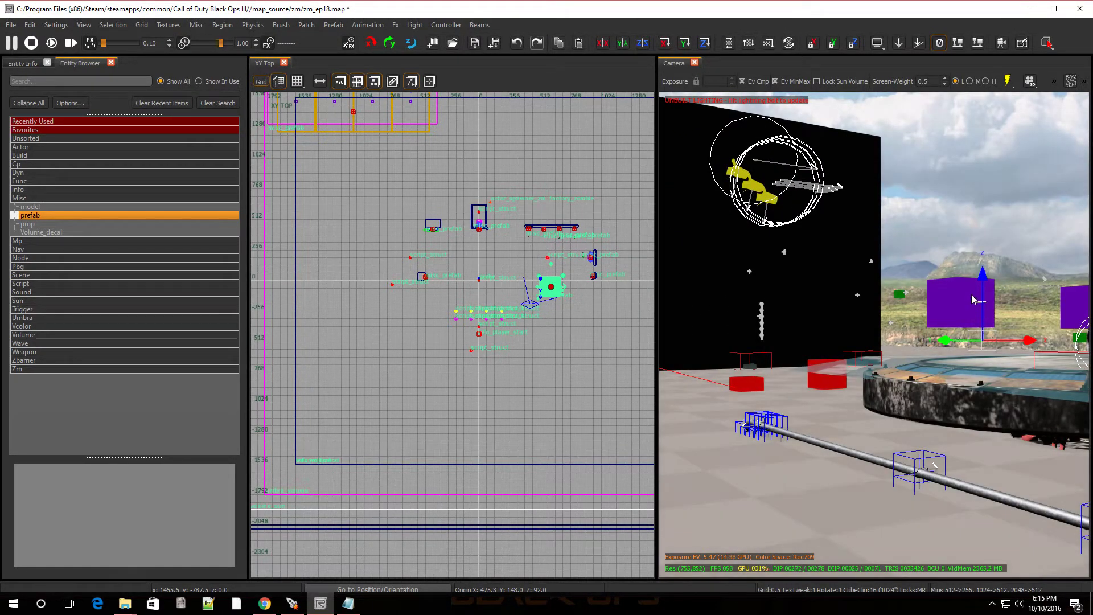
{"action": "left_click_drag", "start_coordinate": [981, 276], "coordinate": [974, 294]}
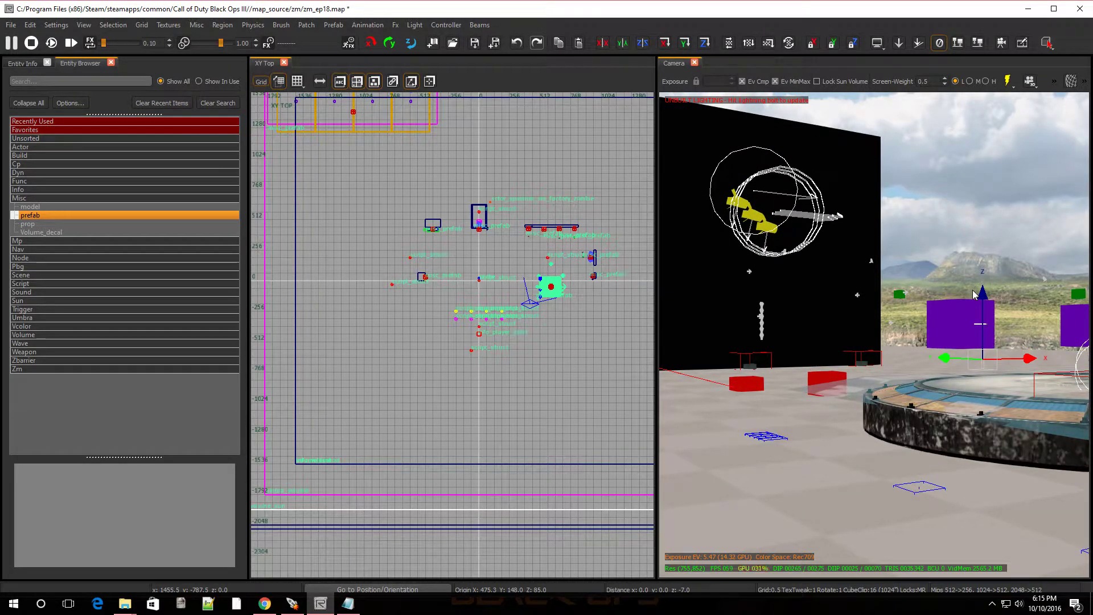
- Examine the placed mainframe pad and the objects around it, and check the prefab commands available for it
{"action": "mouse_move", "coordinate": [909, 347]}
{"action": "right_mouse_down"}
{"action": "mouse_move", "coordinate": [894, 336]}
{"action": "mouse_move", "coordinate": [921, 339]}
{"action": "mouse_move", "coordinate": [742, 416]}
{"action": "right_mouse_up"}
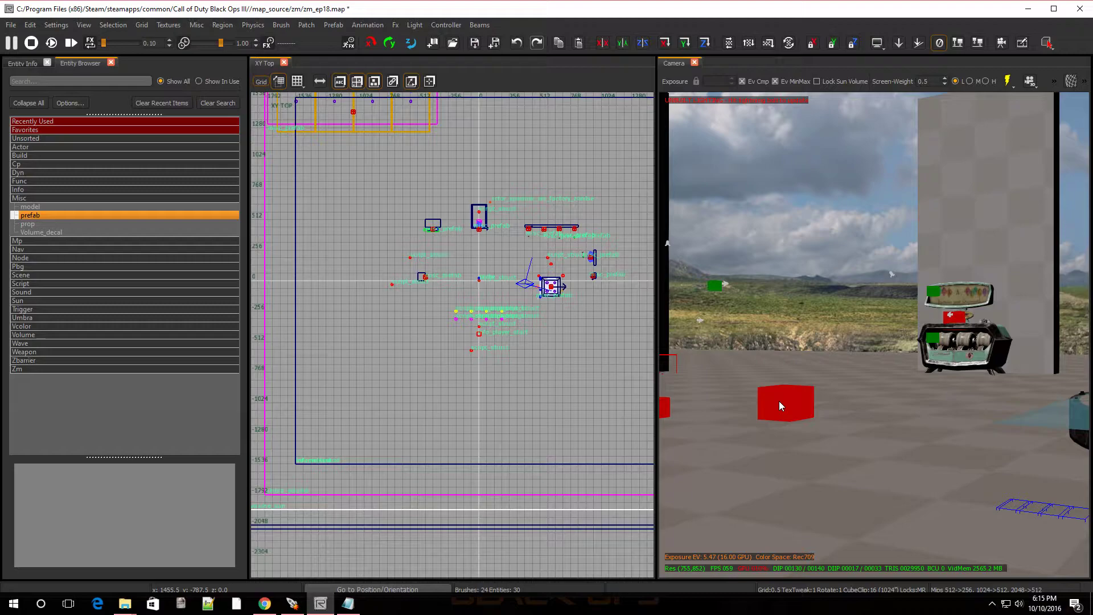
{"action": "mouse_move", "coordinate": [778, 401]}
{"action": "right_mouse_down"}
{"action": "mouse_move", "coordinate": [706, 393]}
{"action": "mouse_move", "coordinate": [782, 400]}
{"action": "right_mouse_up"}
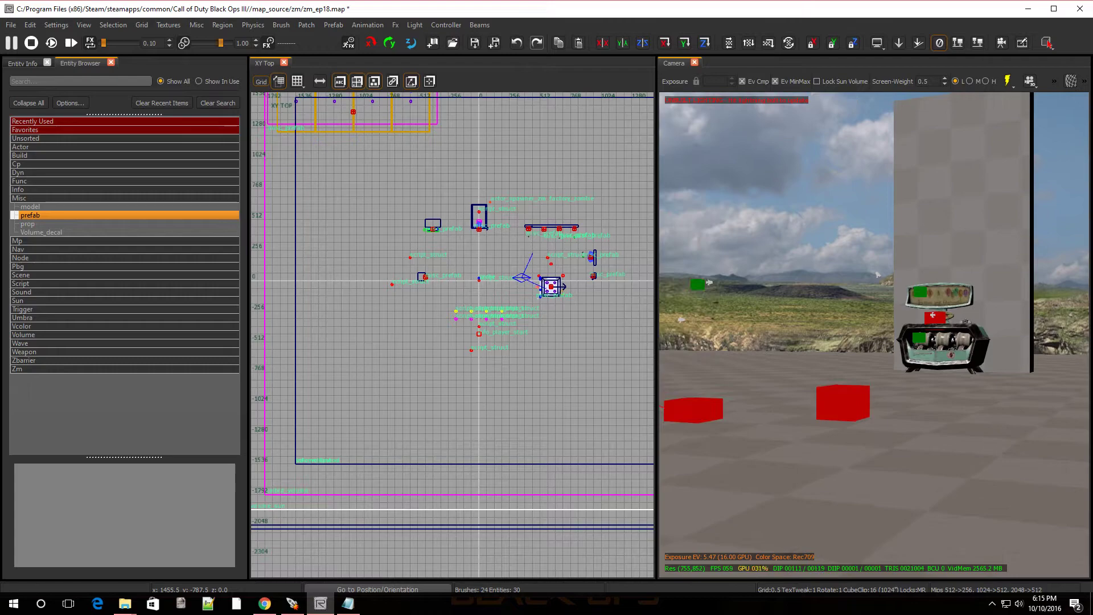
{"action": "right_click_drag", "start_coordinate": [878, 274], "coordinate": [853, 279]}
{"action": "left_click", "coordinate": [779, 401], "text": "shift"}
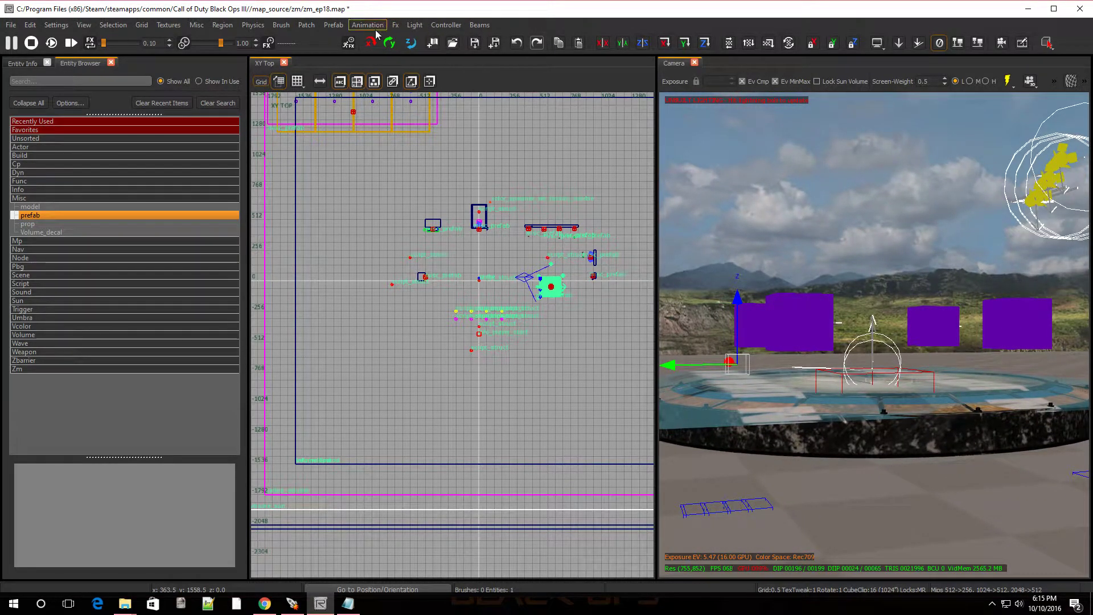
{"action": "left_click", "coordinate": [334, 25]}
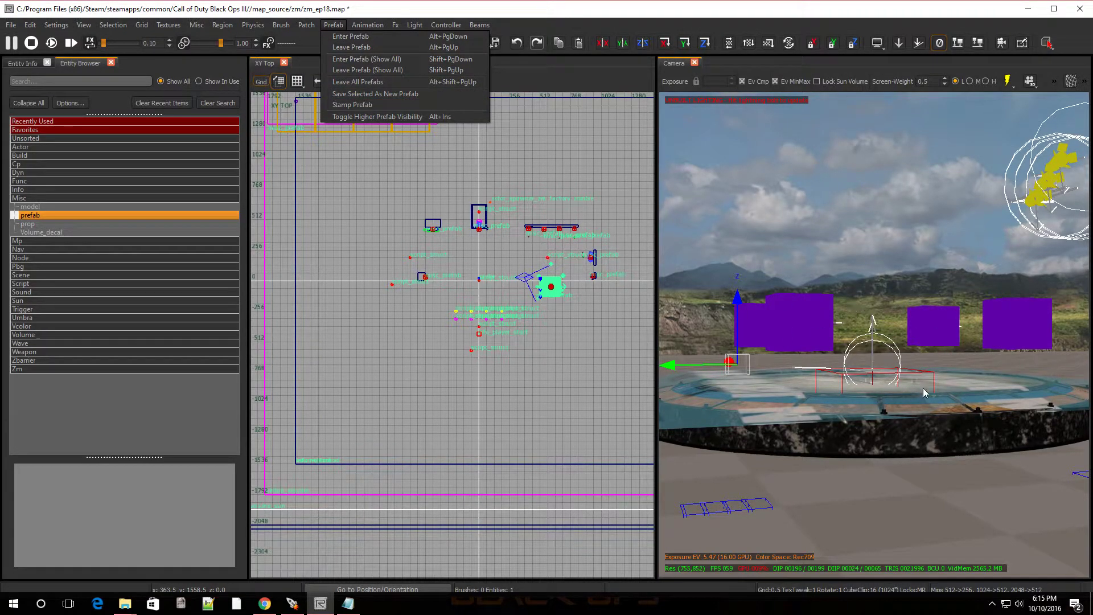
{"action": "left_click", "coordinate": [848, 387]}
{"action": "right_click_drag", "start_coordinate": [848, 387], "coordinate": [848, 388]}
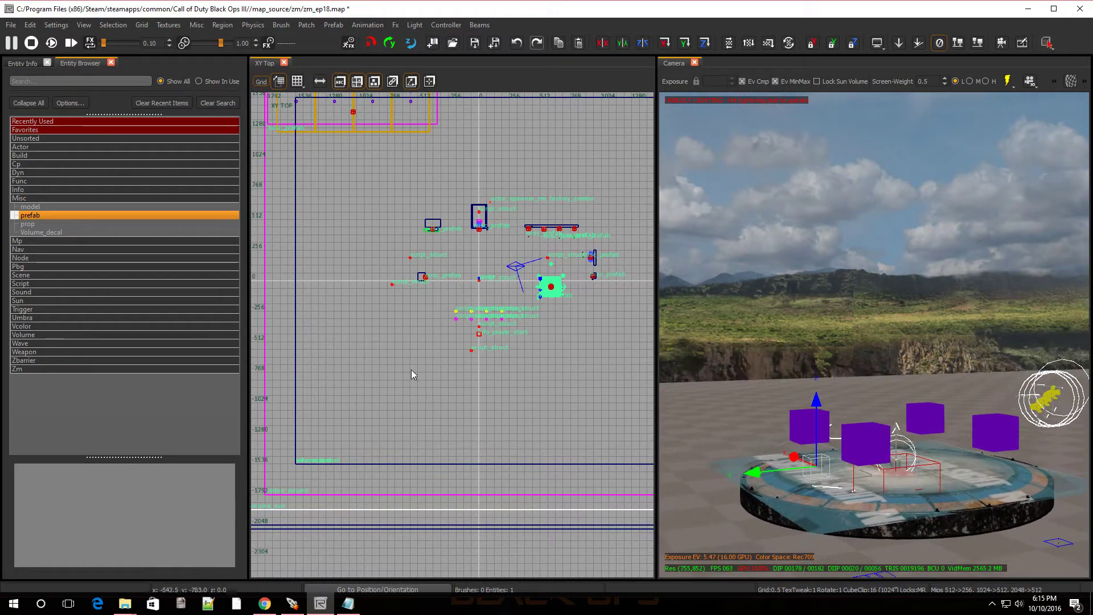
- Place another misc prefab in the open area below the mainframe pad in the top view, using pap_cage.map from the harrybo21_prefabs\teleporters folder
{"action": "left_click", "coordinate": [60, 214]}
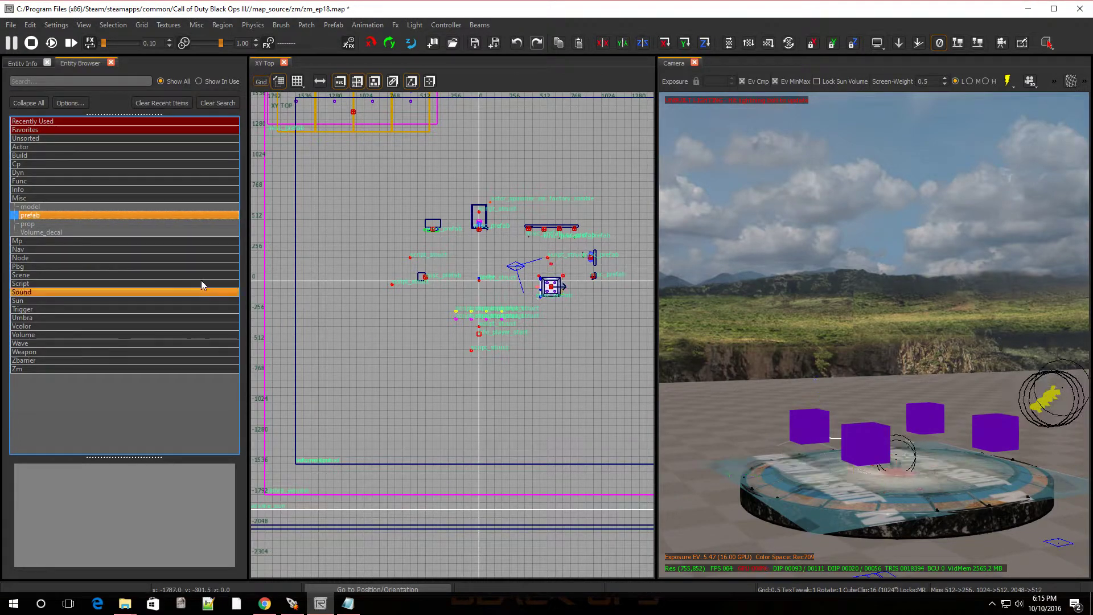
{"action": "left_click_drag", "start_coordinate": [107, 217], "coordinate": [524, 367]}
{"action": "double_click", "coordinate": [497, 297]}
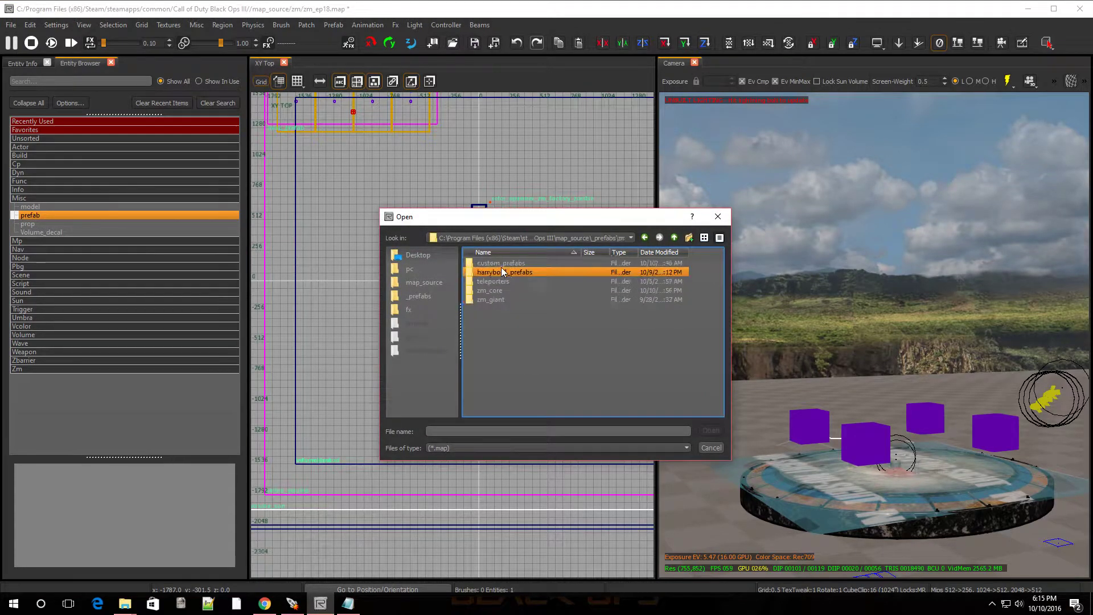
{"action": "double_click", "coordinate": [500, 272]}
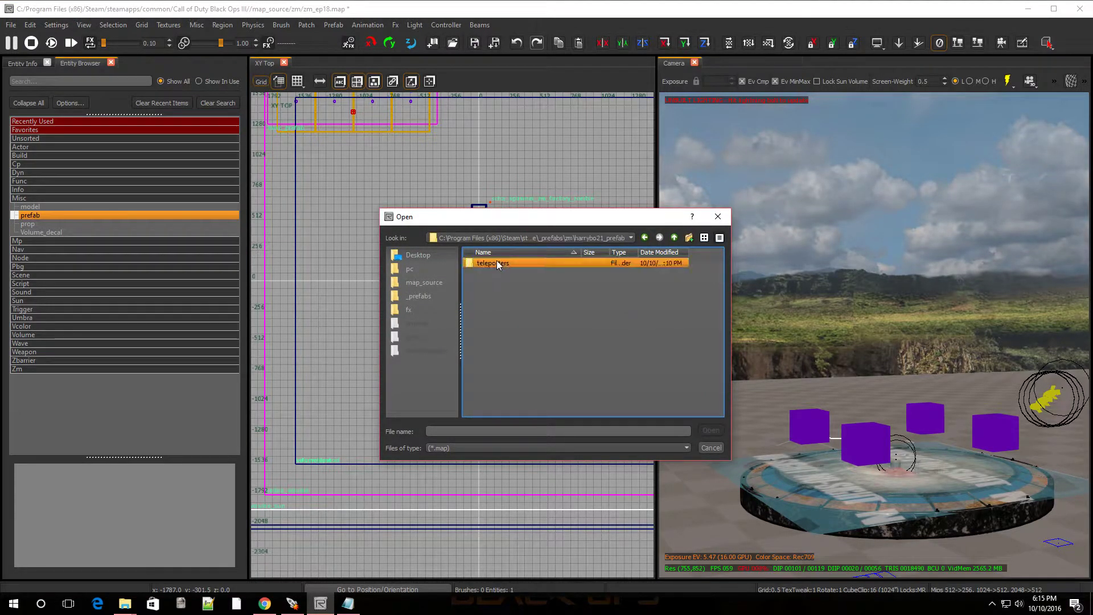
{"action": "double_click", "coordinate": [494, 262]}
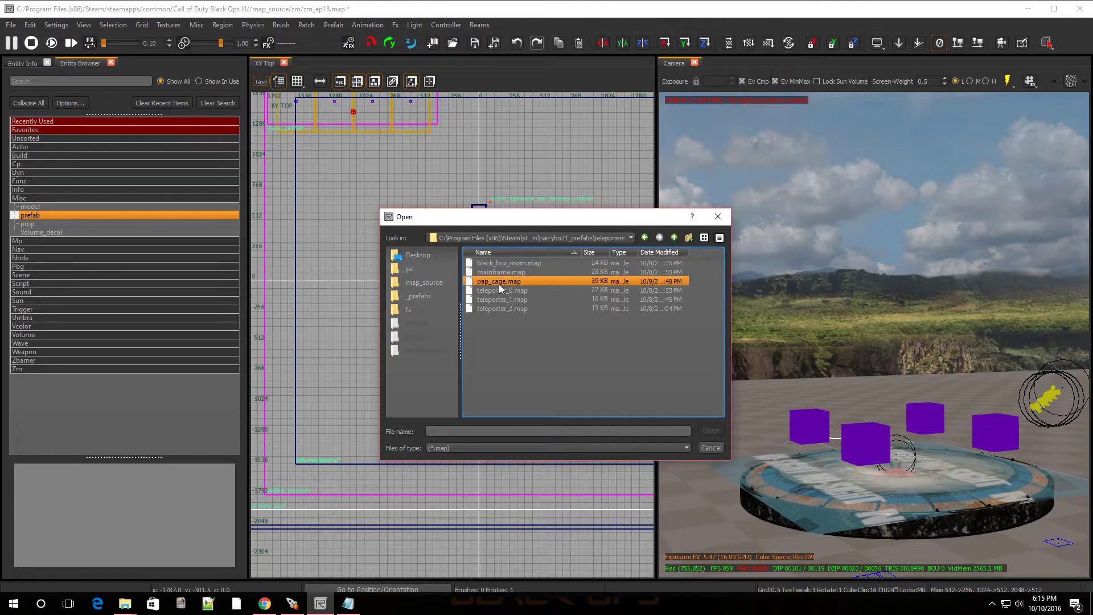
{"action": "double_click", "coordinate": [501, 281]}
- Examine the placed pap_cage prefab up close, focusing on its front door and the objects around the oval window
{"action": "right_click_drag", "start_coordinate": [771, 364], "coordinate": [770, 360]}
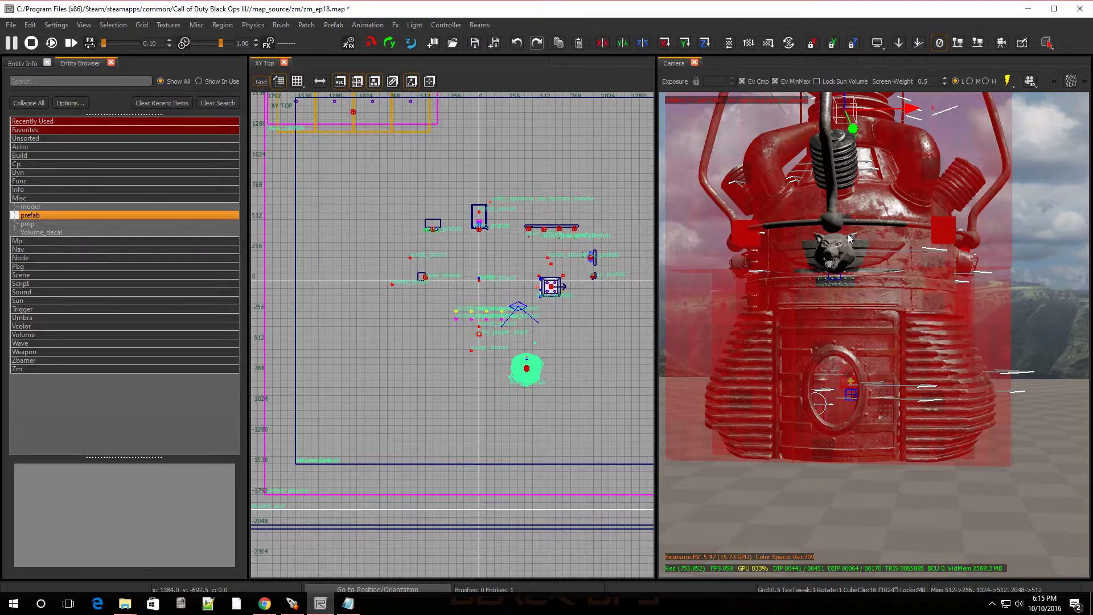
{"action": "scroll", "coordinate": [848, 238], "scroll_direction": "up", "scroll_amount": 2}
{"action": "right_click_drag", "start_coordinate": [834, 328], "coordinate": [831, 337]}
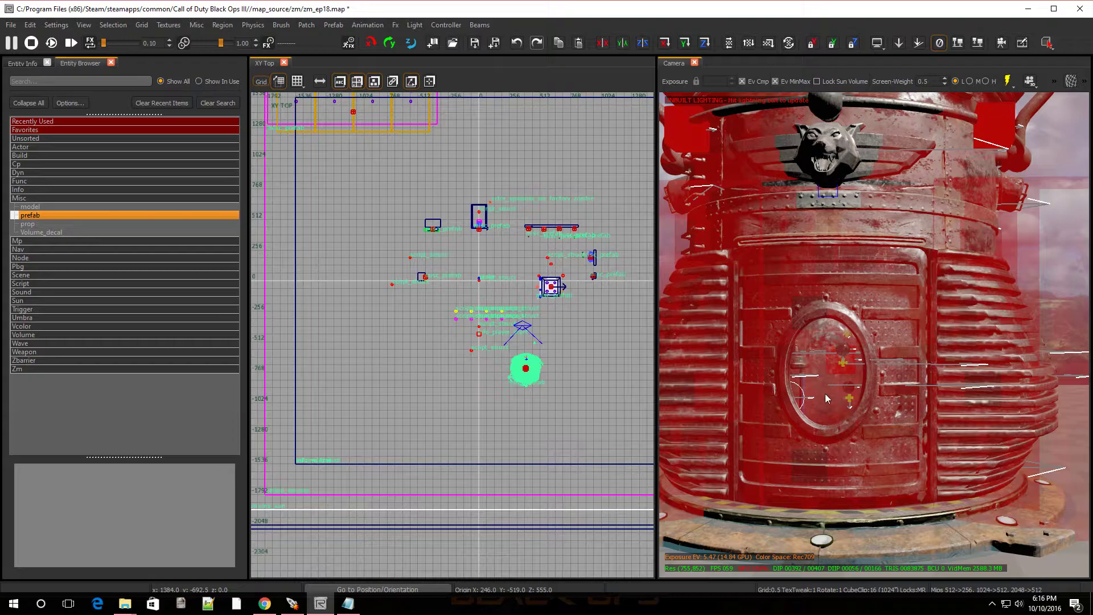
{"action": "right_click_drag", "start_coordinate": [822, 416], "coordinate": [822, 416]}
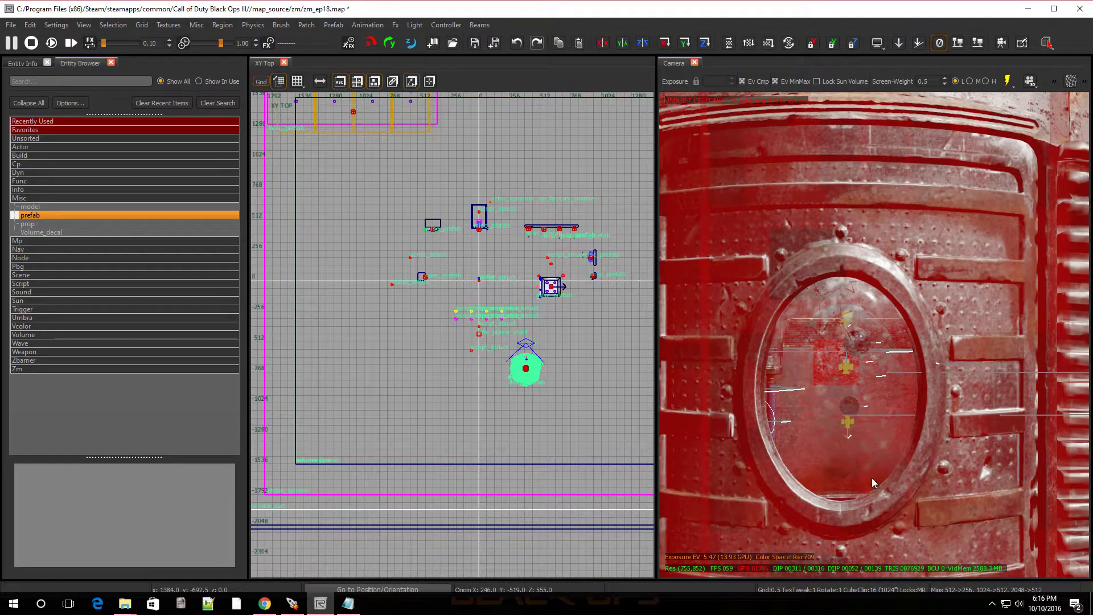